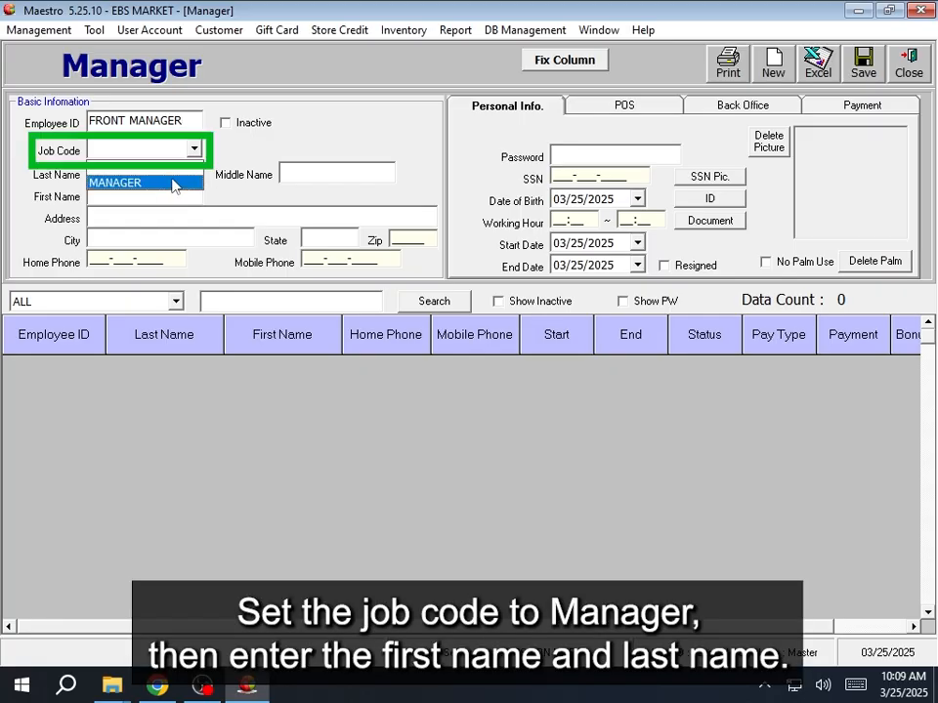
- Assign the MANAGER job code and enter FRONT MANAGER as last and first name
click(125, 181)
text(FRONT MANAGER)
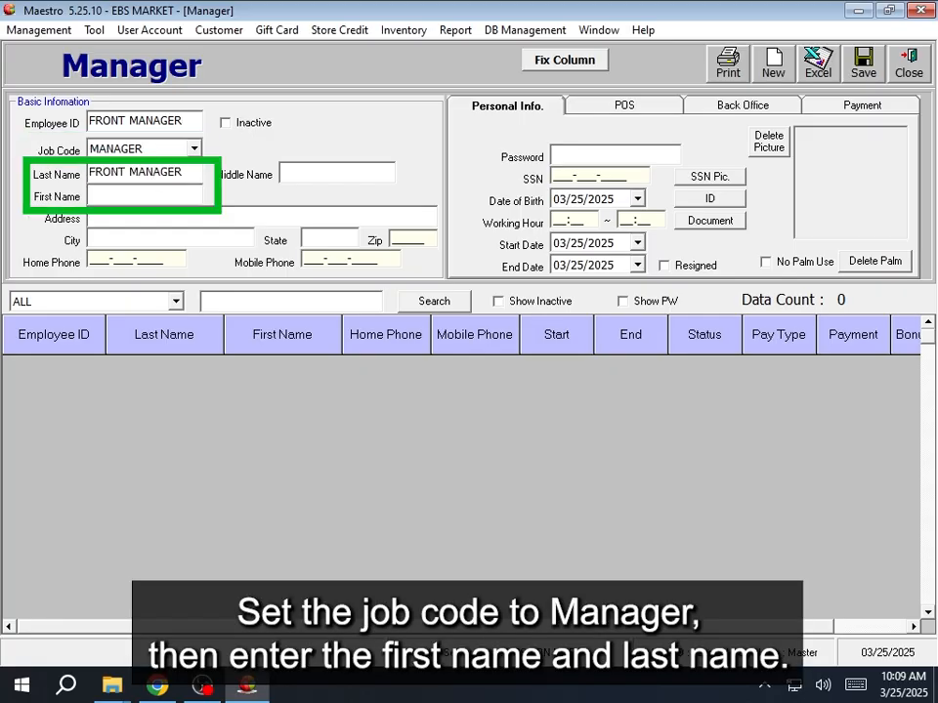
key(Tab)
text(FRONT MANAGER)
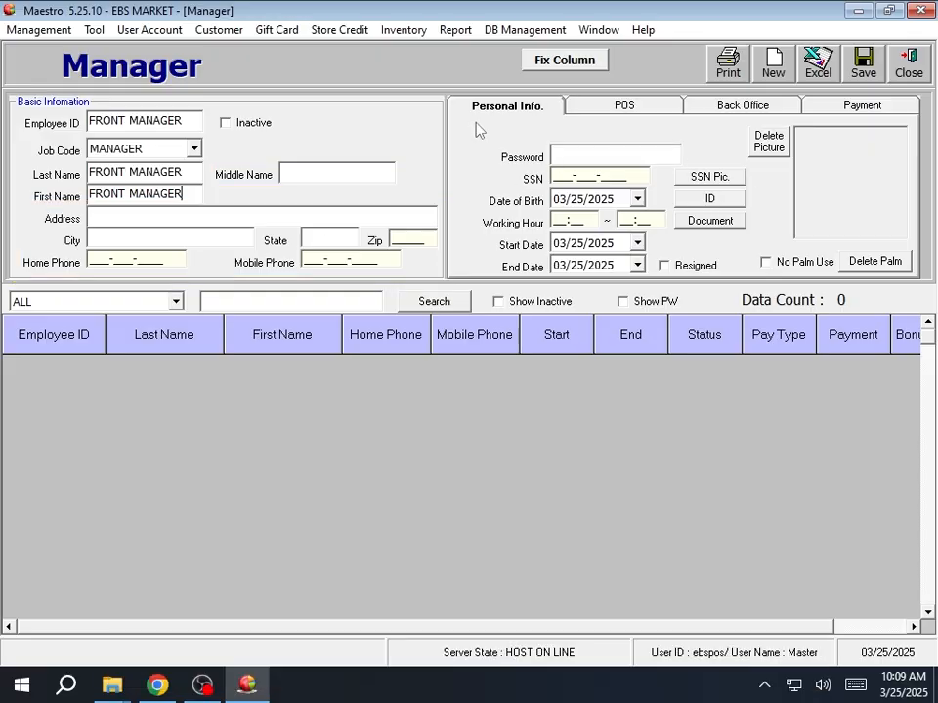
- Set and confirm a login password for the FRONT MANAGER account
click(620, 154)
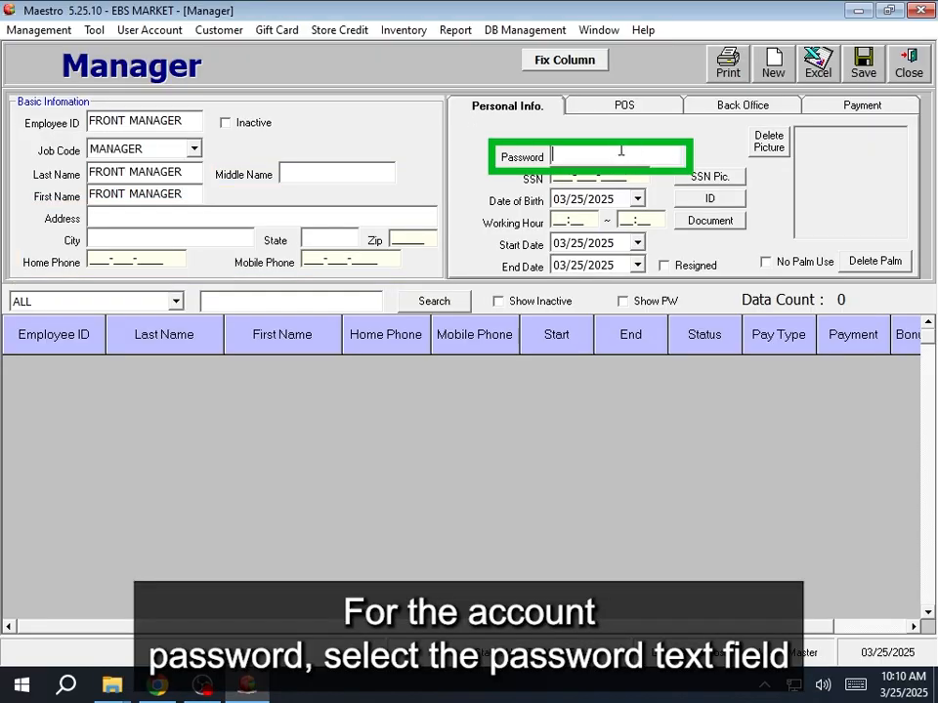
double_click(604, 156)
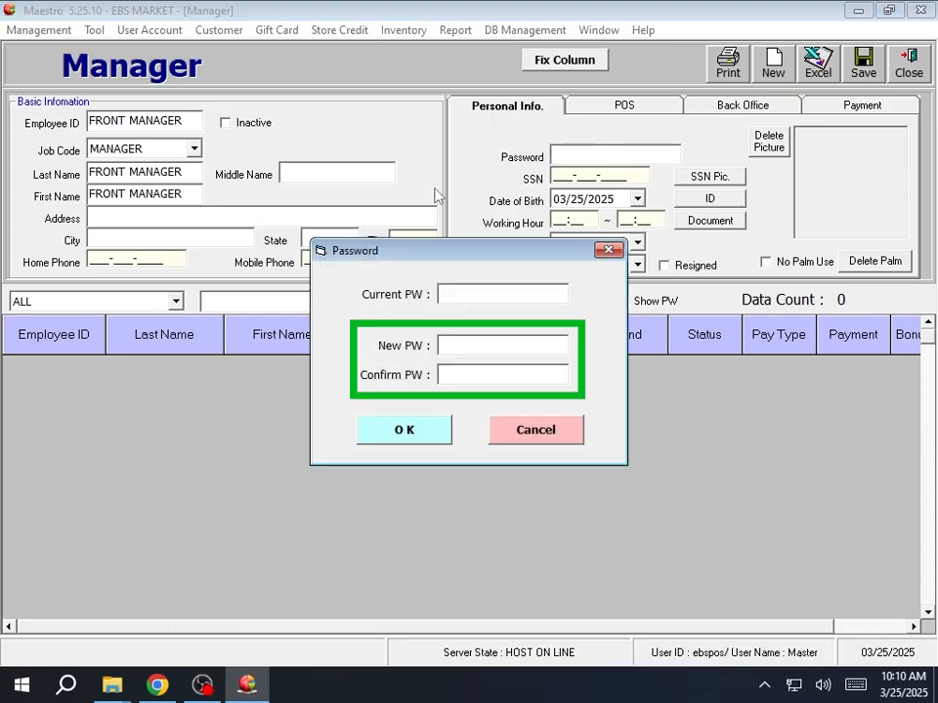
text(************)
key(Return)
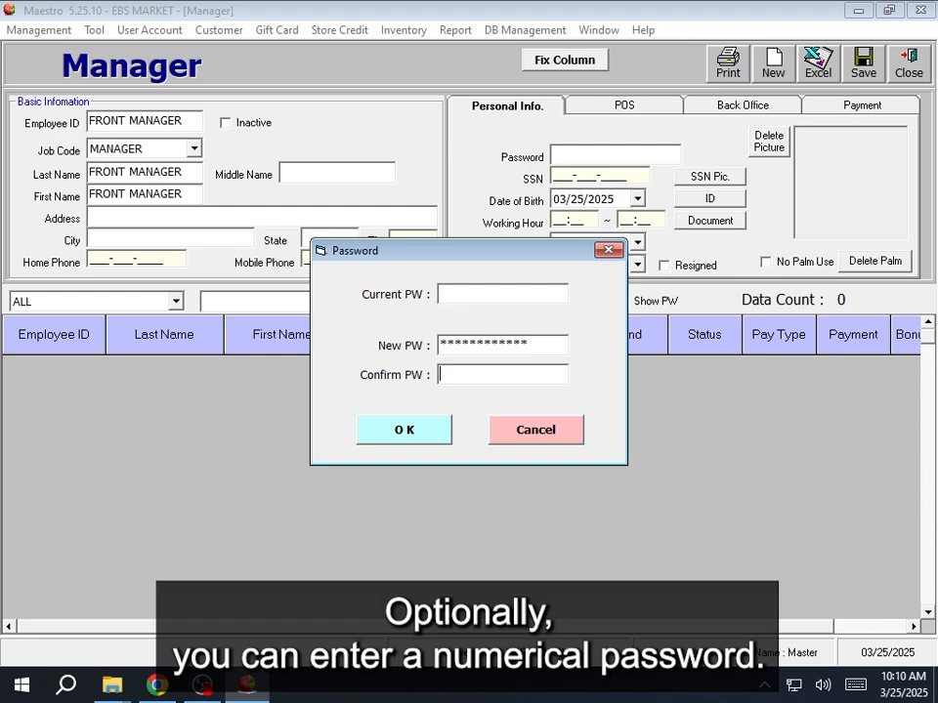
text(************)
key(Return)
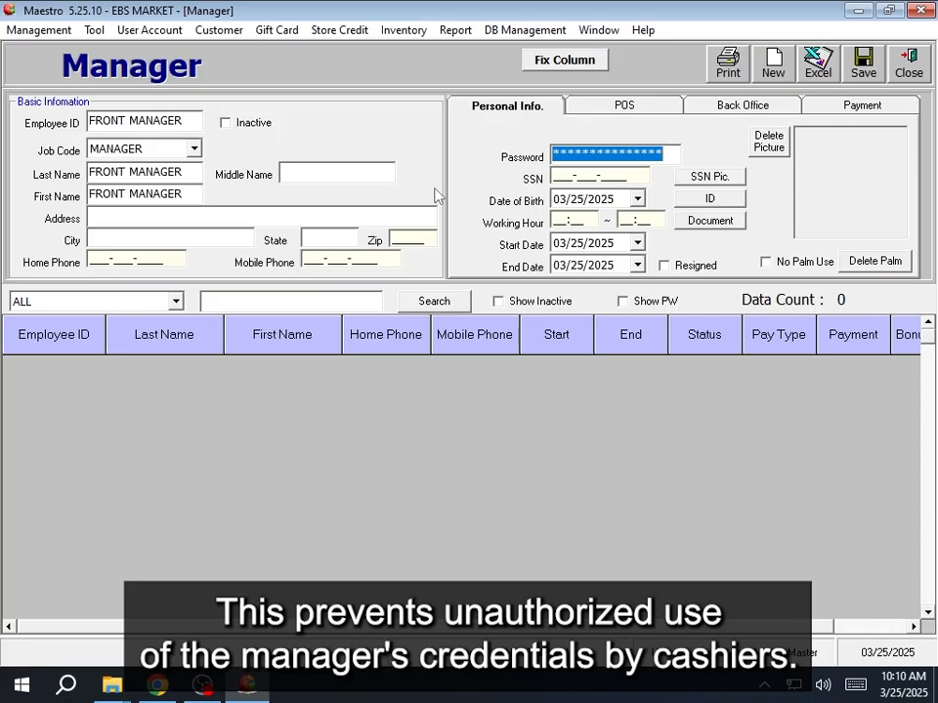
- Enable Use POS with all permissions, uncheck Modify Invoice, and leave back-office permissions unchecked
click(658, 110)
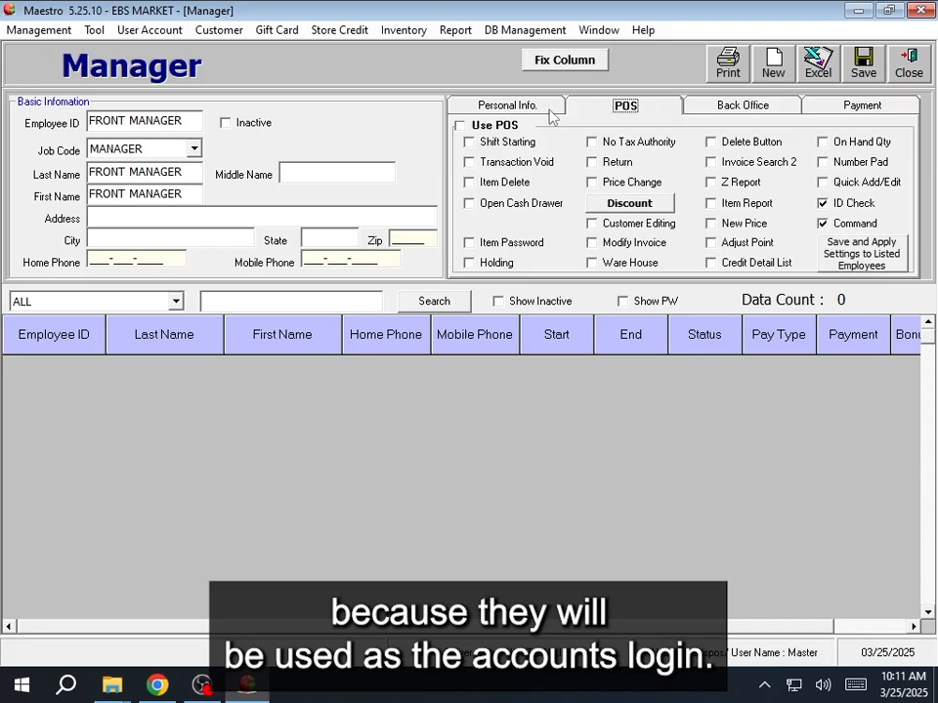
click(488, 127)
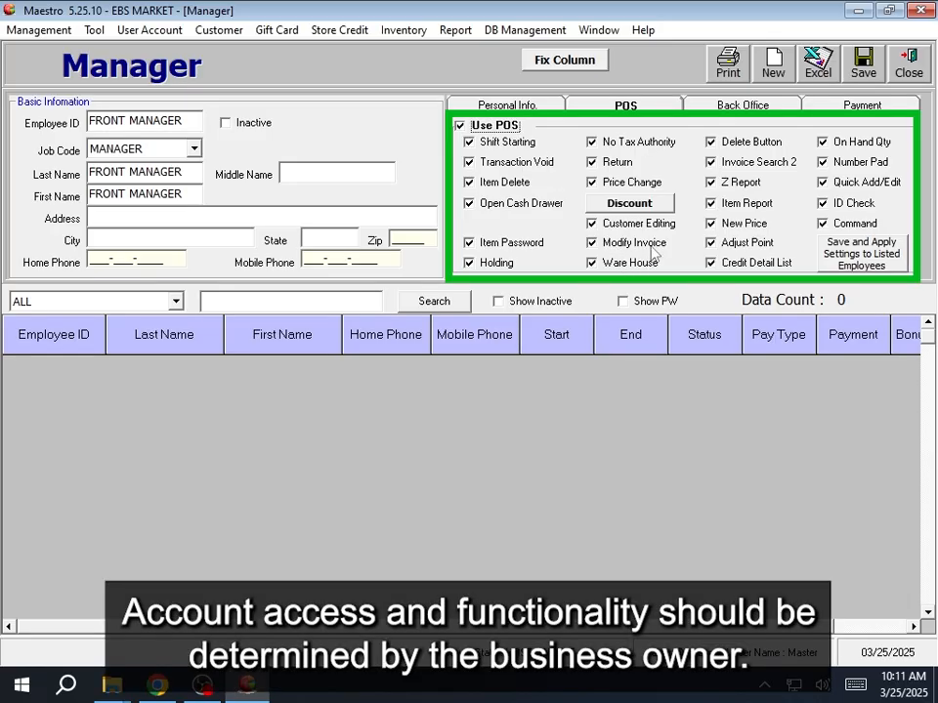
click(653, 252)
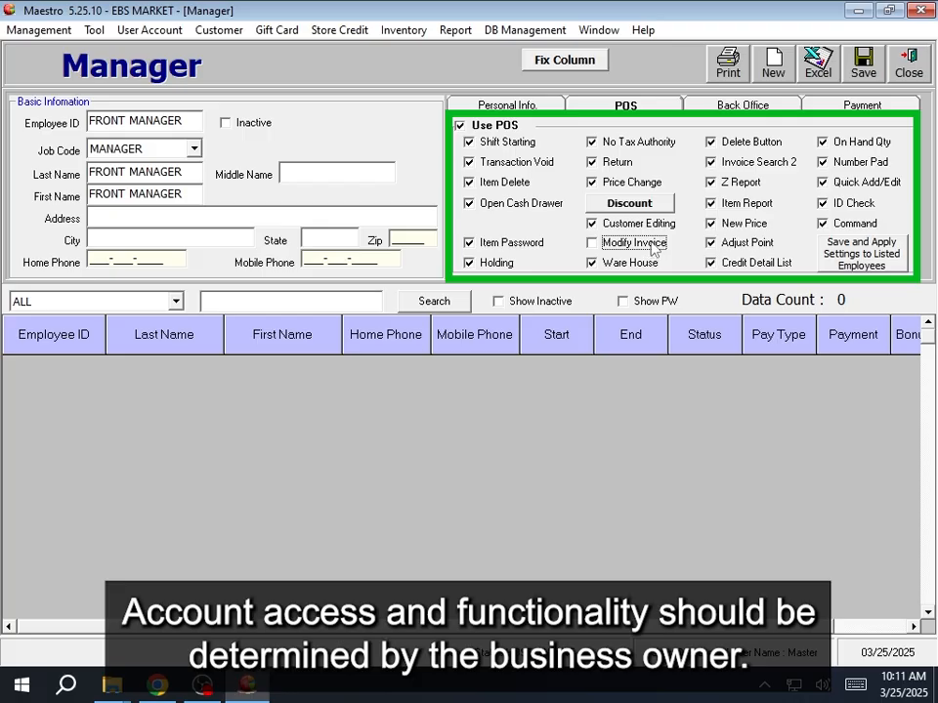
click(742, 105)
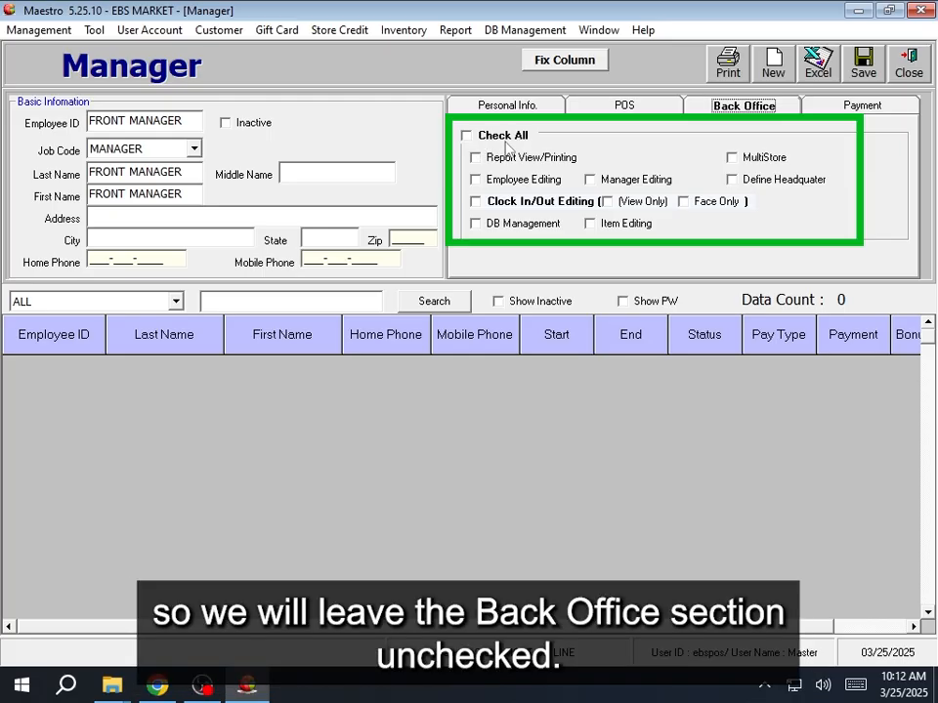
- On the Payment tab, choose the Monthly pay type and enter a payment of 3500
click(849, 105)
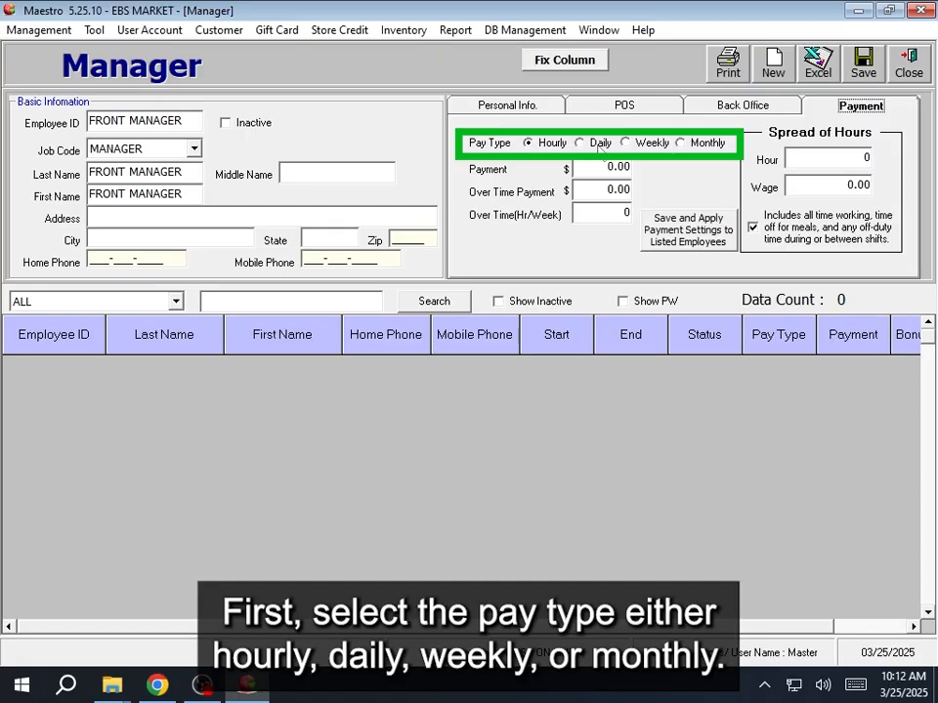
click(599, 145)
click(649, 143)
click(590, 403)
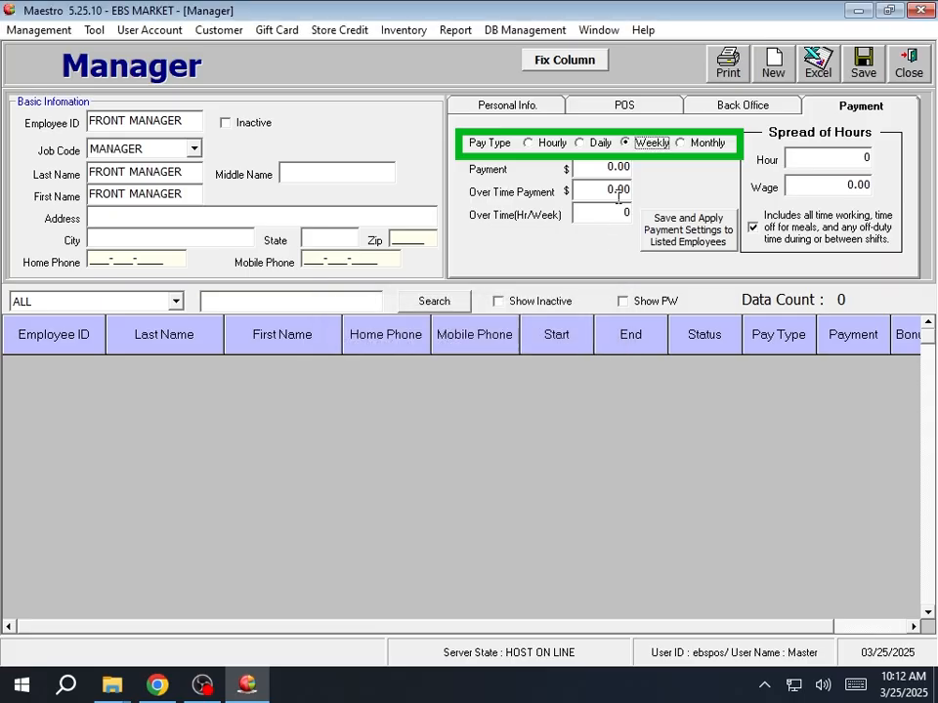
click(682, 143)
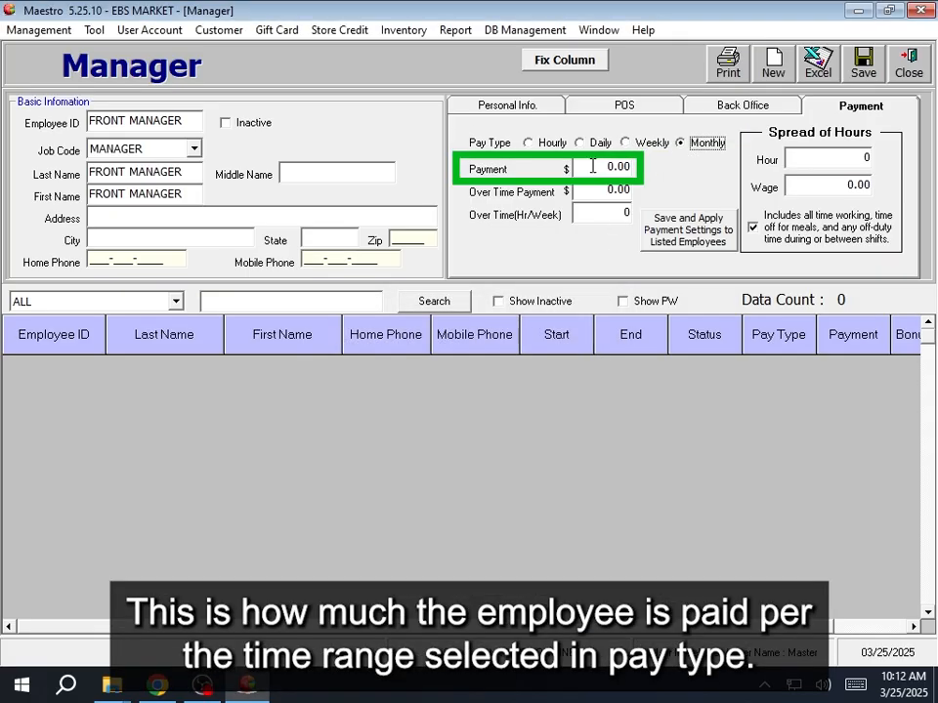
click(602, 166)
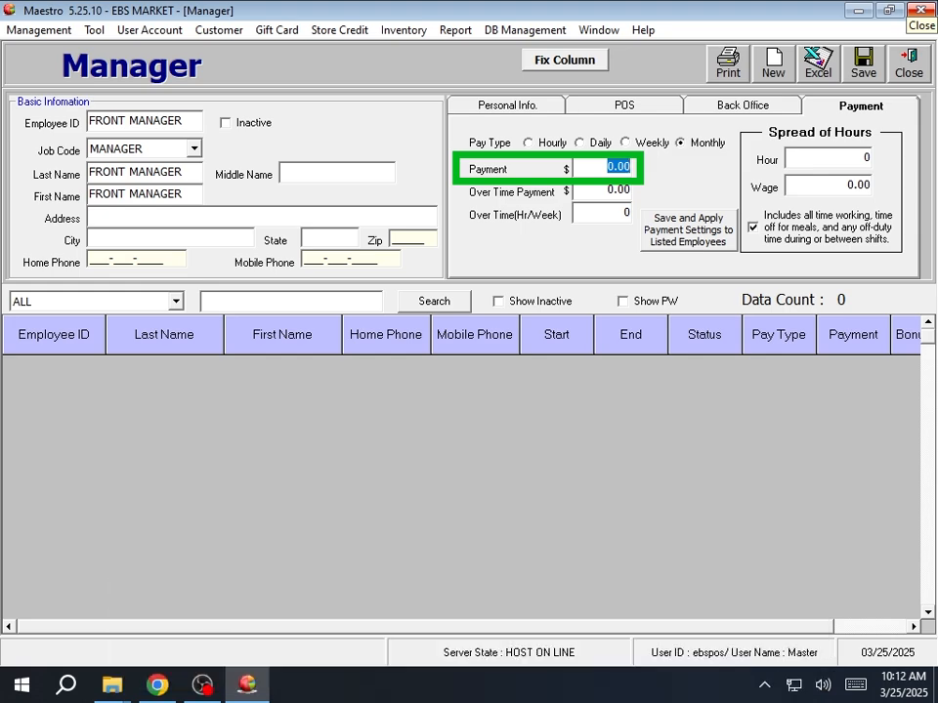
text(3500)
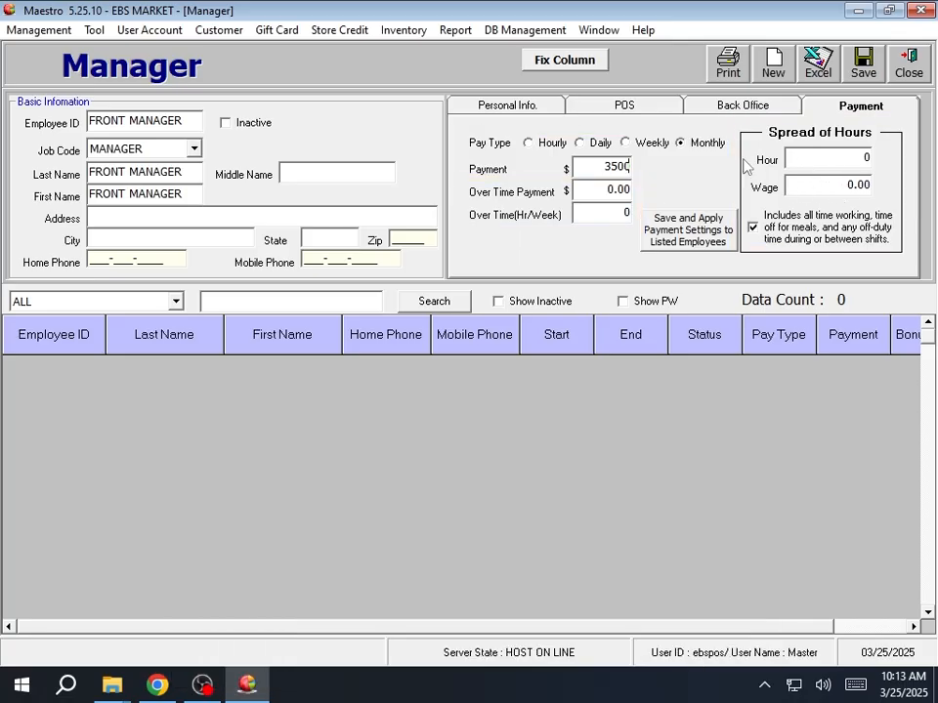
- Save the FRONT MANAGER account and return to a blank Personal Info form
click(862, 68)
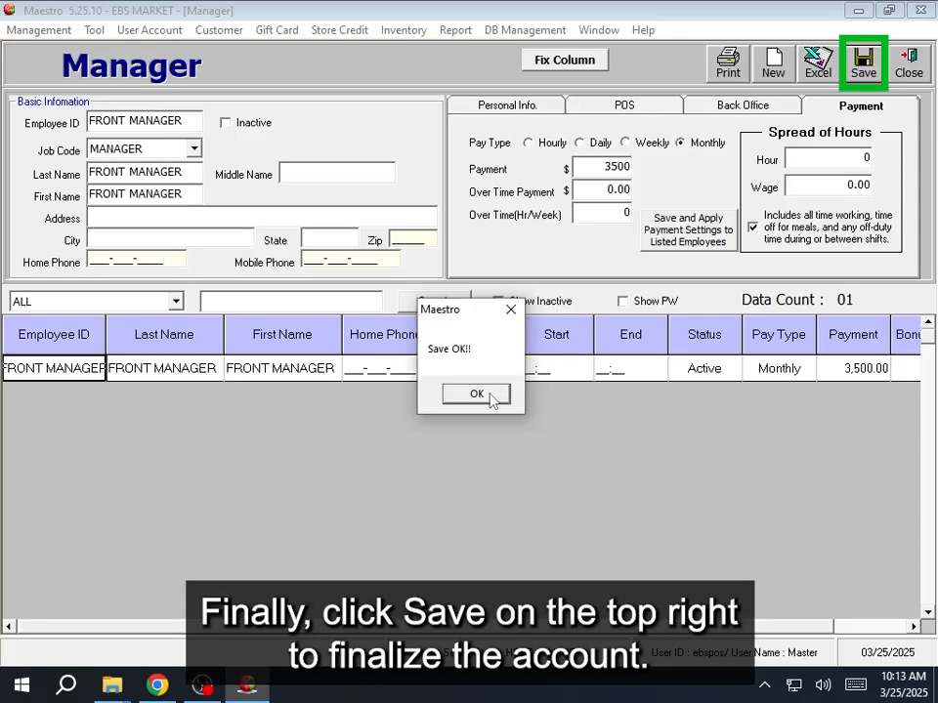
click(477, 394)
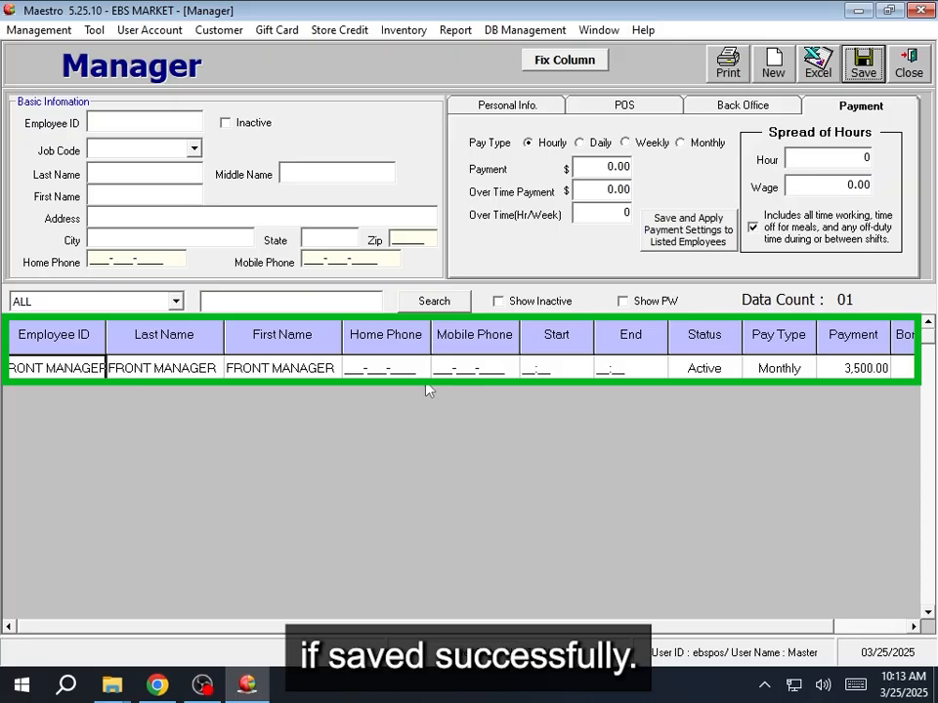
click(516, 109)
click(128, 120)
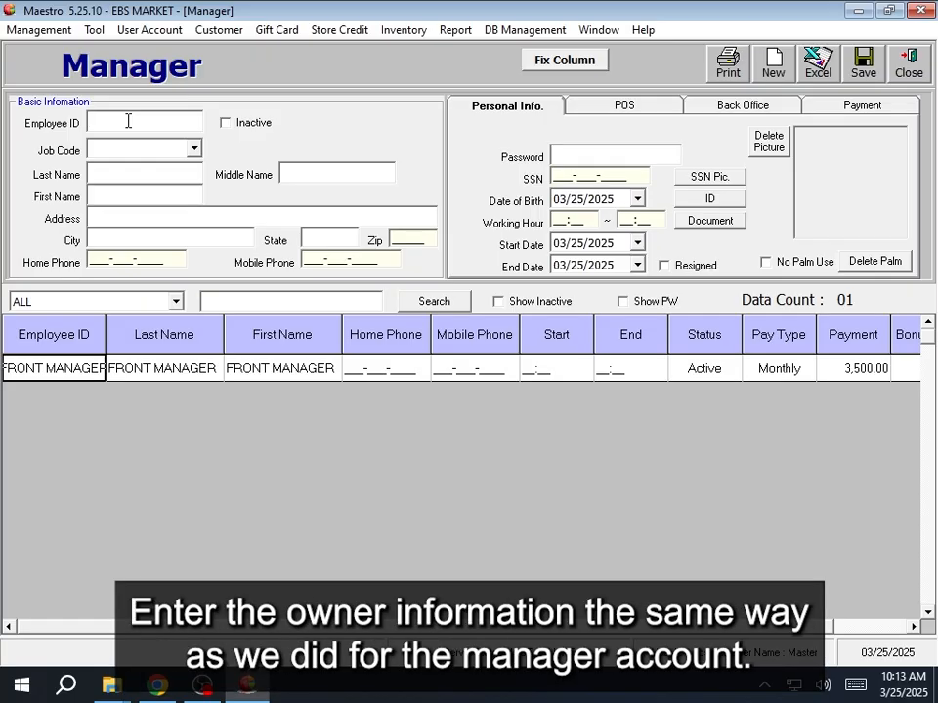
- Create employee ID OWNER with the MANAGER job code and OWNER as the name
text(OWNER)
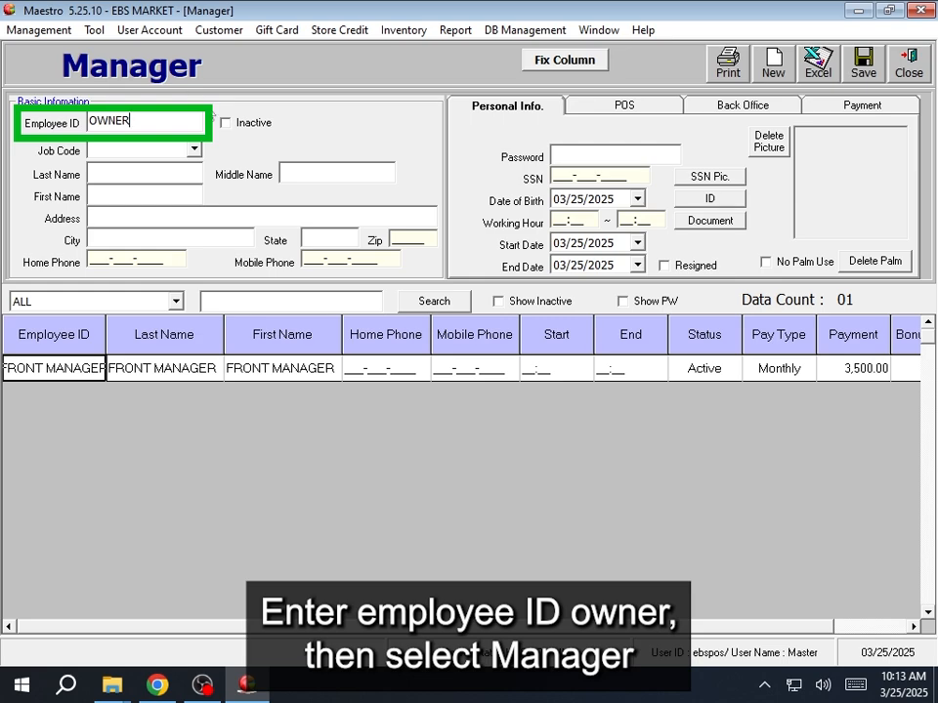
click(193, 150)
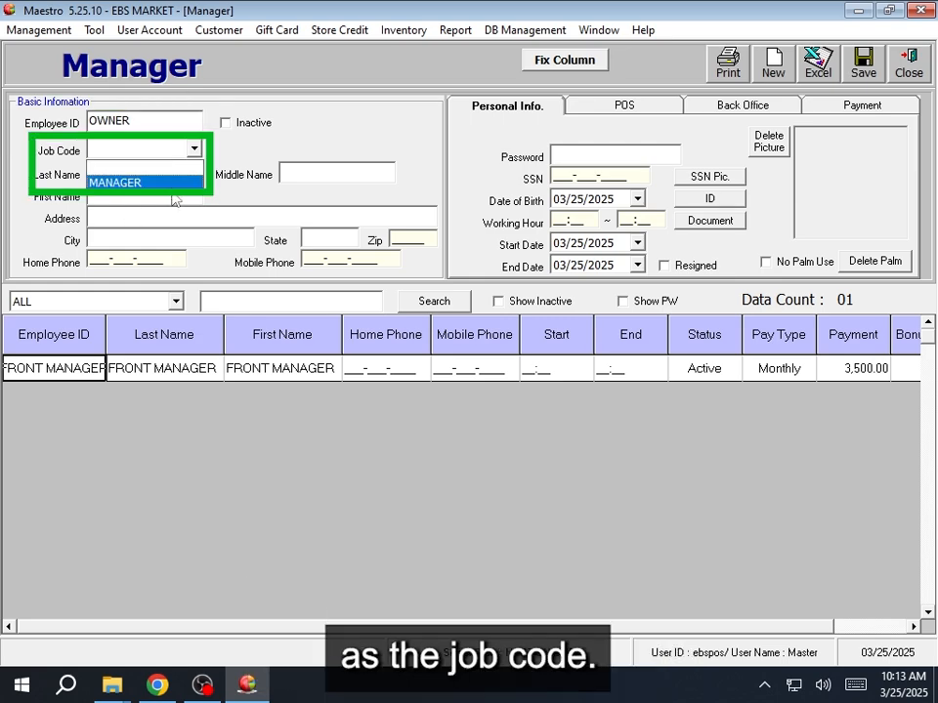
click(151, 183)
click(182, 174)
text(OWNE)
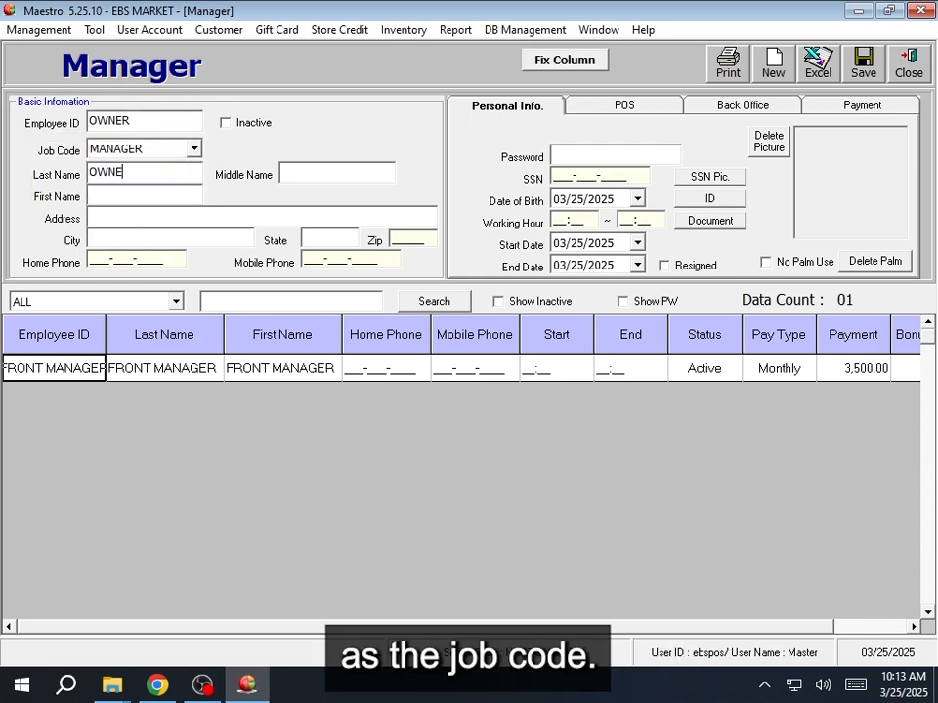
text(R)
key(Tab)
text(OWNER)
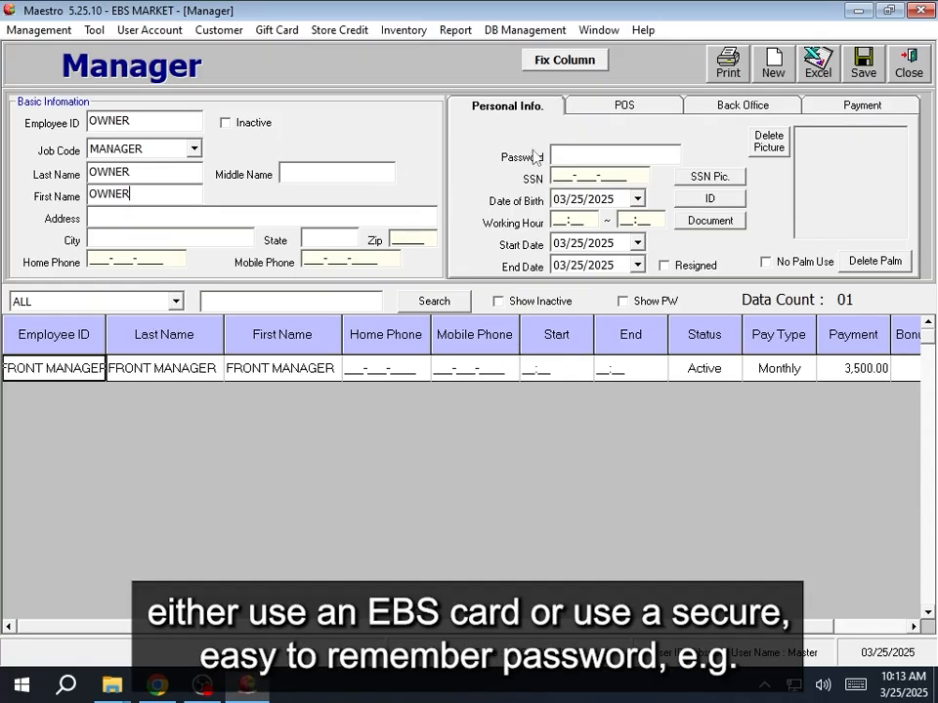
- Set and confirm the owner's login password
click(572, 153)
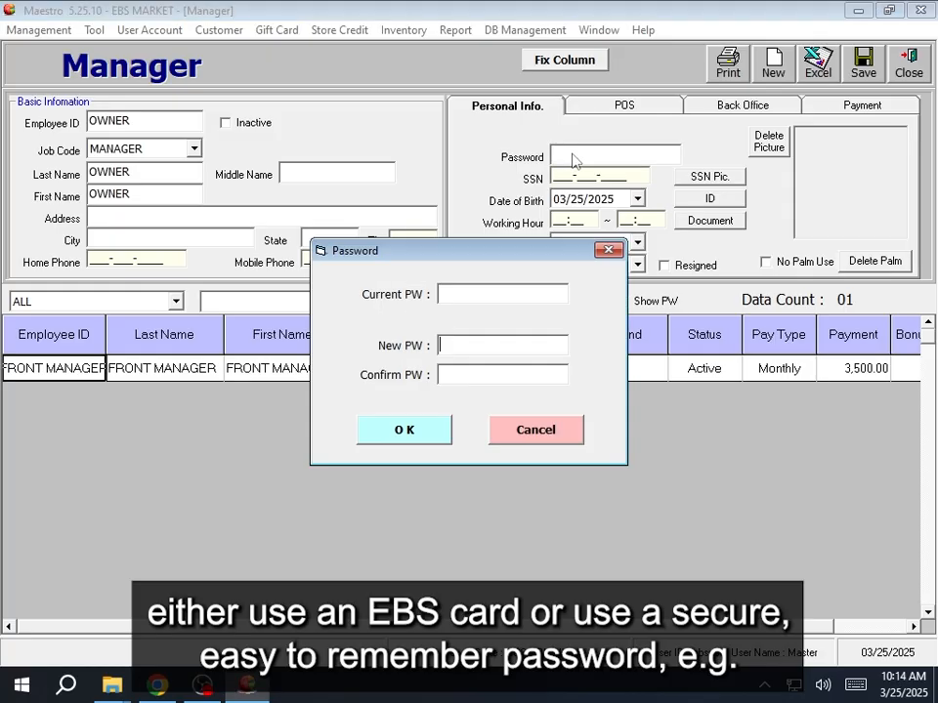
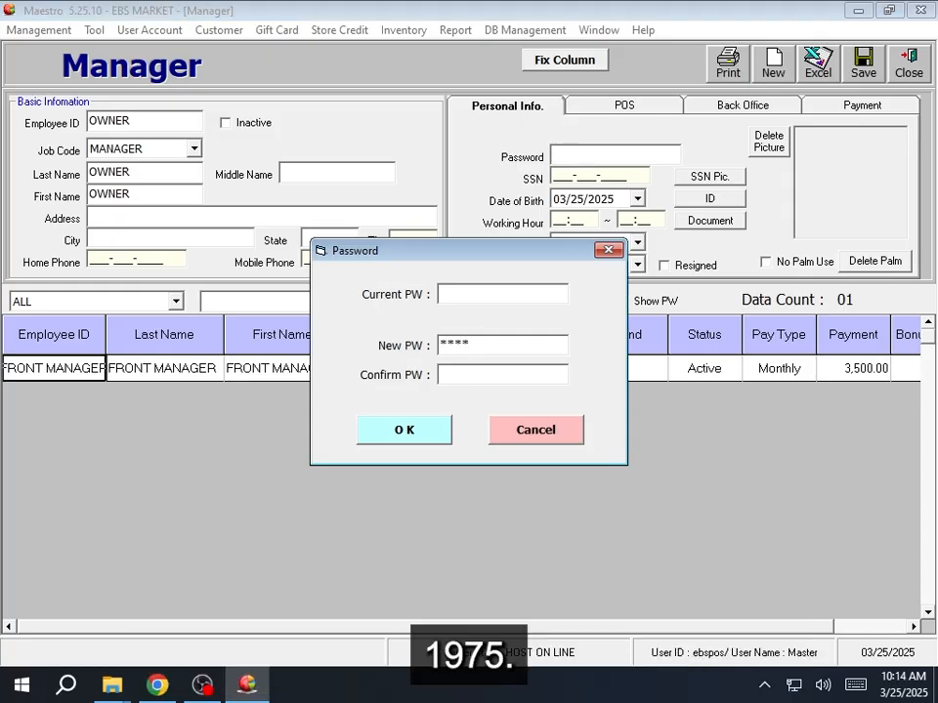
click(421, 432)
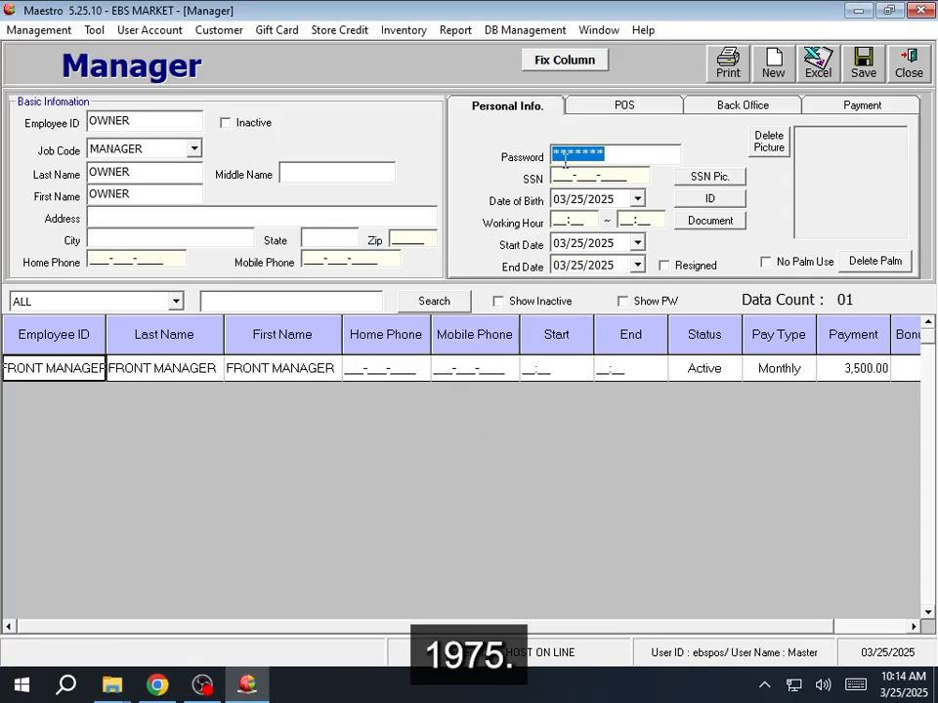
click(617, 106)
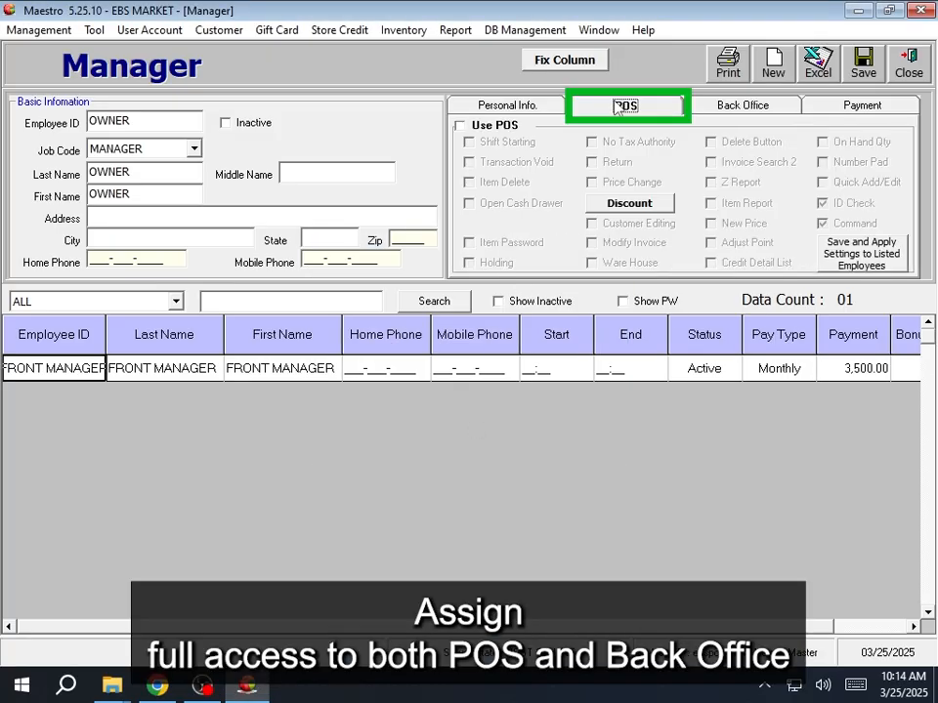
- Check Use POS and Check All back-office permissions for the OWNER account
click(519, 127)
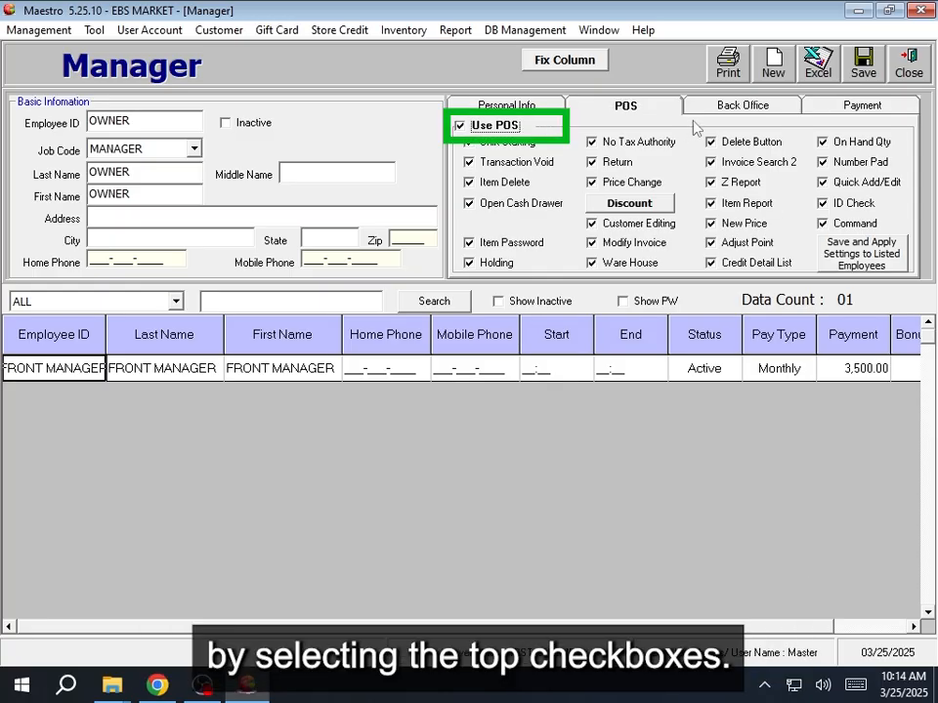
click(743, 106)
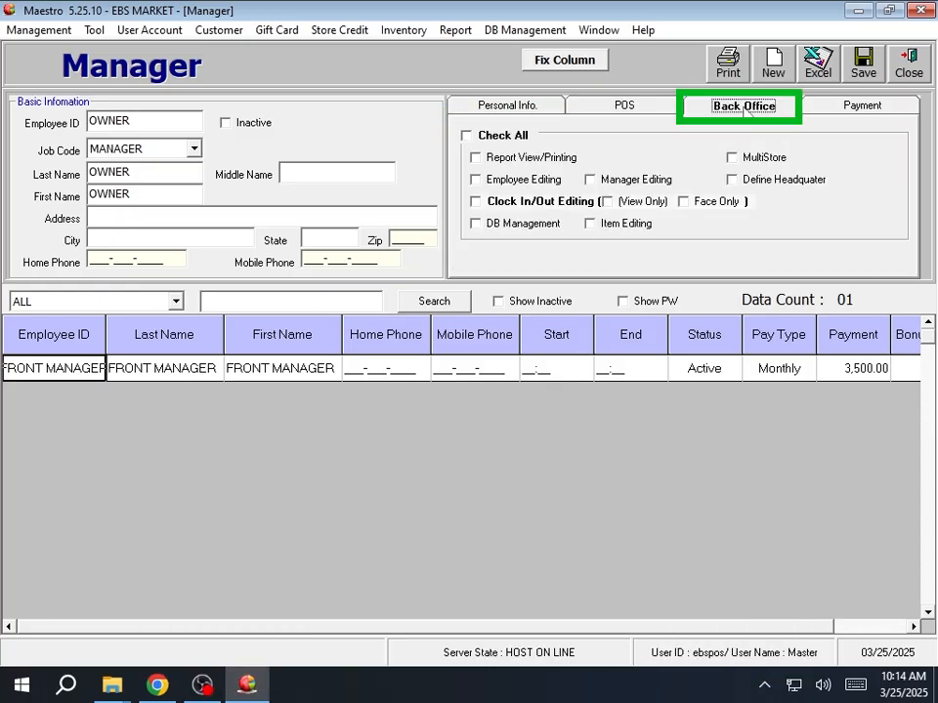
click(515, 139)
click(515, 139)
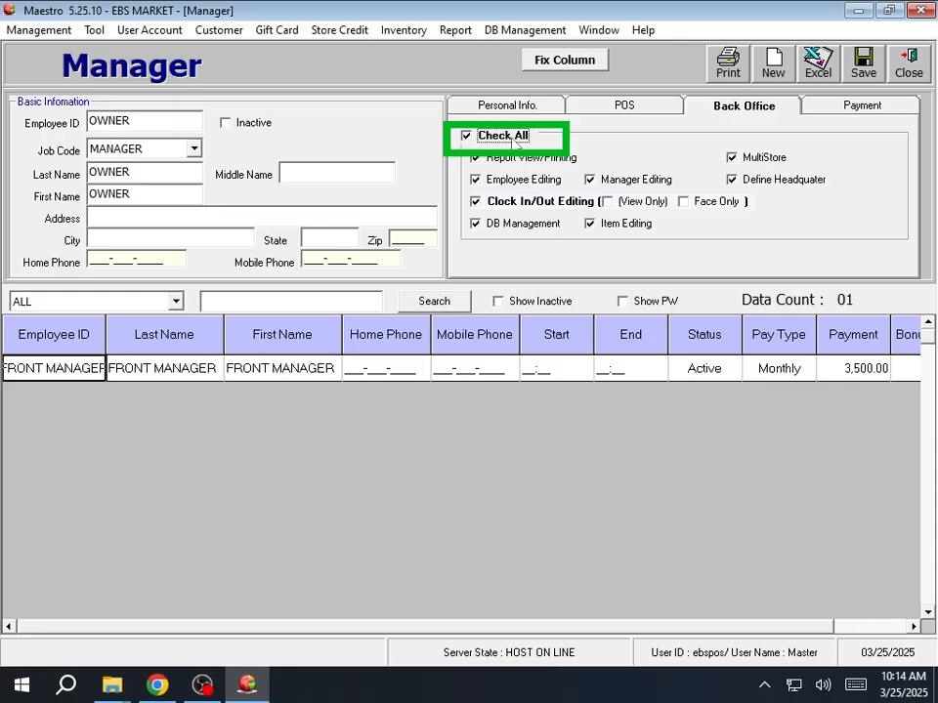
- Review the owner's pay settings, then save the OWNER account and acknowledge Save OK
click(849, 106)
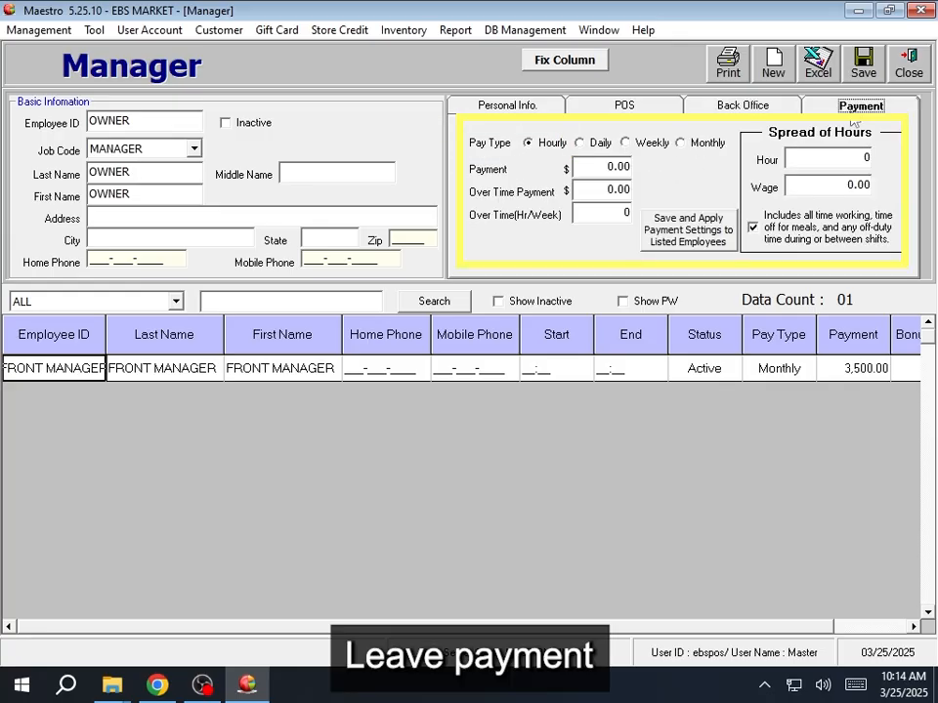
click(534, 110)
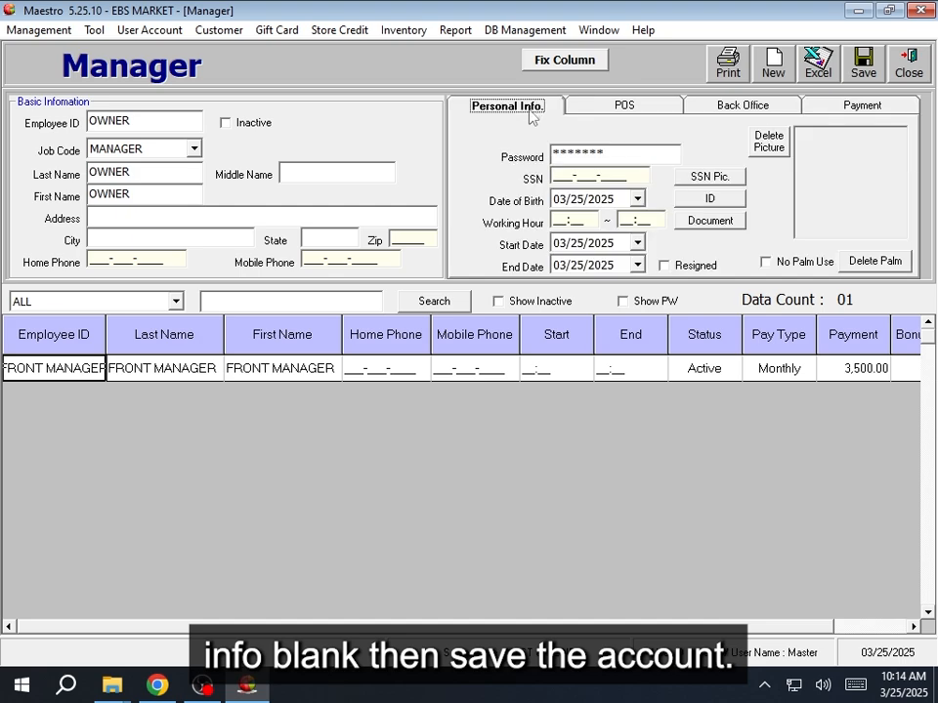
click(865, 69)
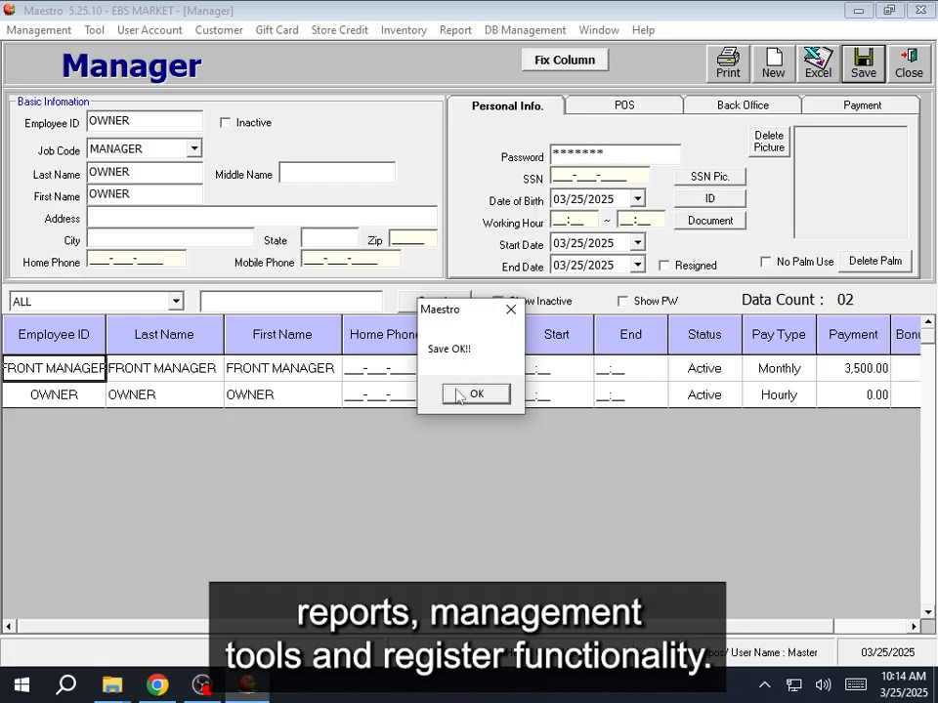
click(473, 394)
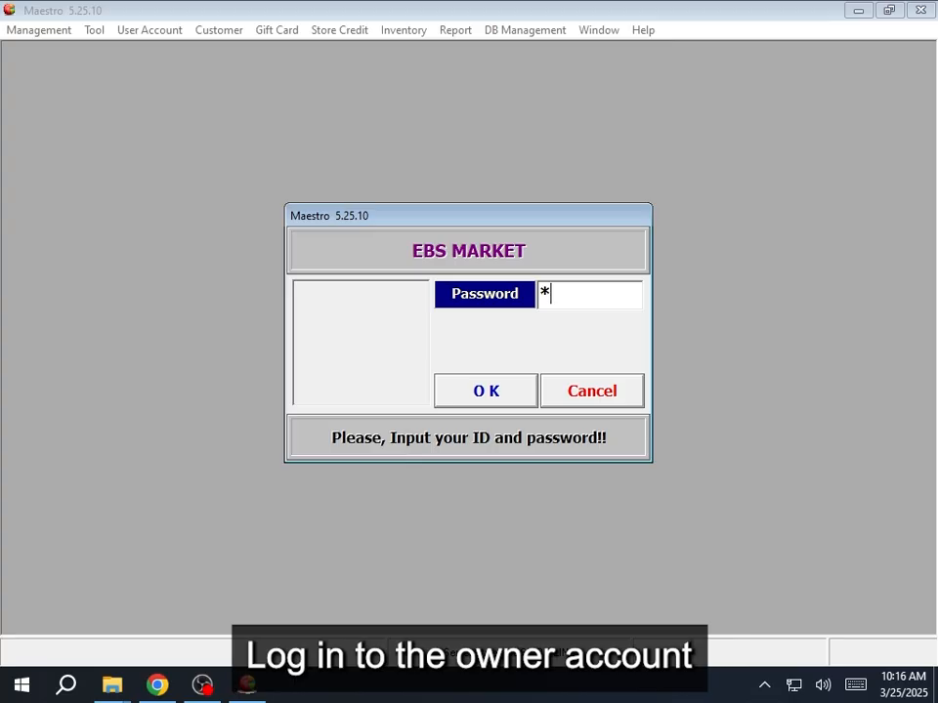
- Sign in with the owner password and go to User Account > Employee
text(***)
key(Return)
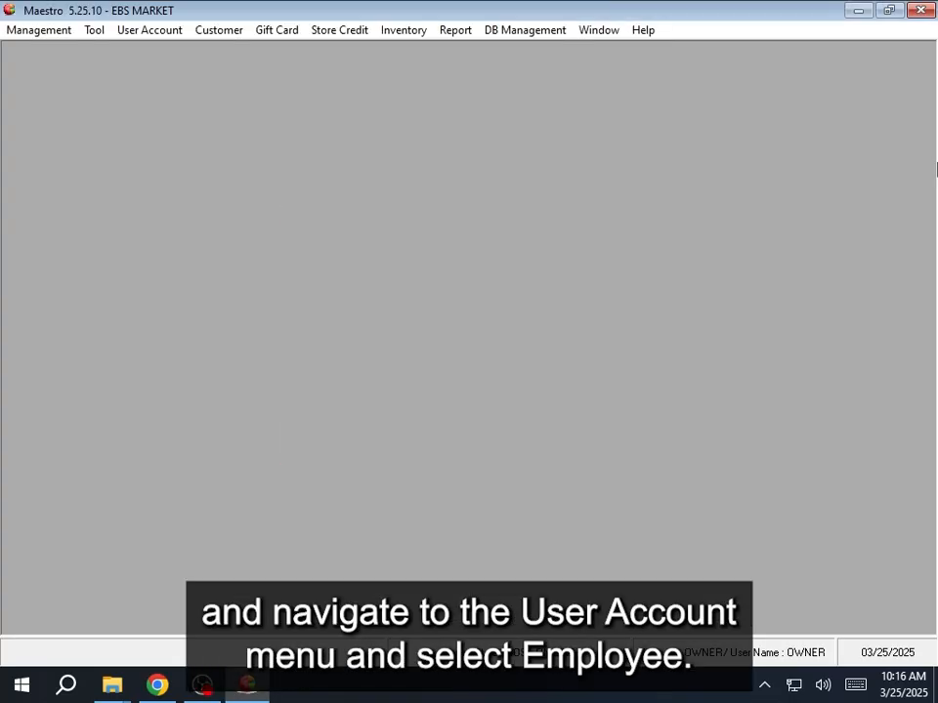
click(149, 30)
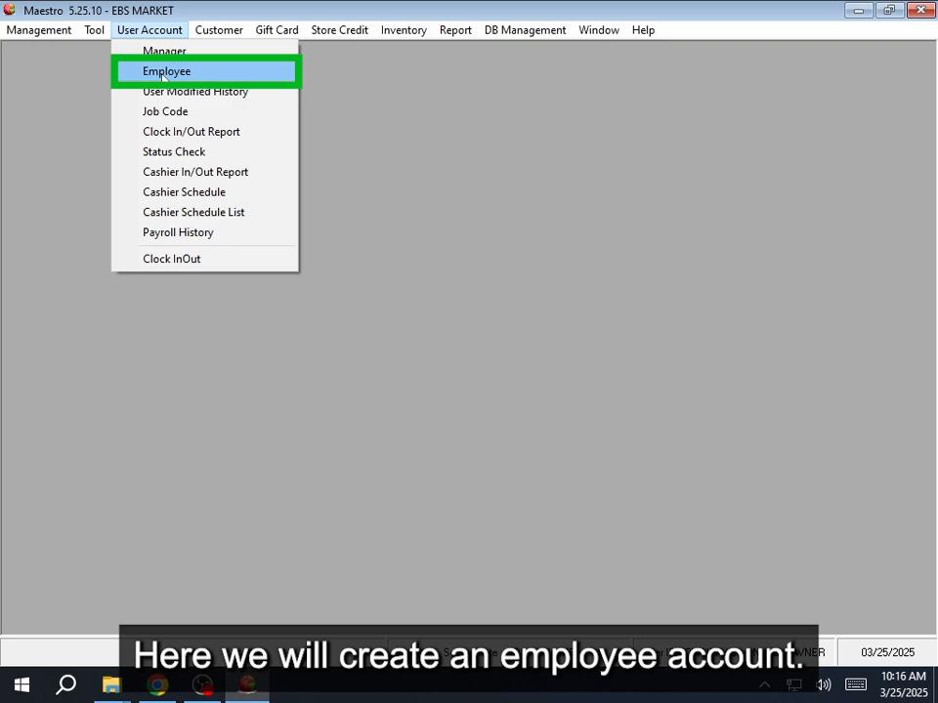
click(163, 73)
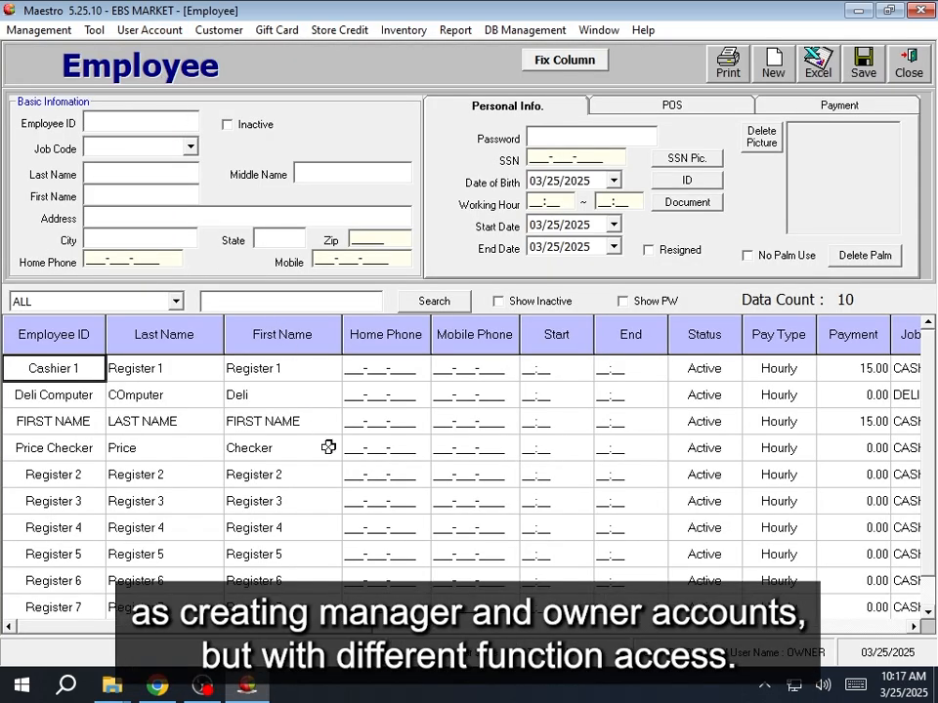
click(282, 365)
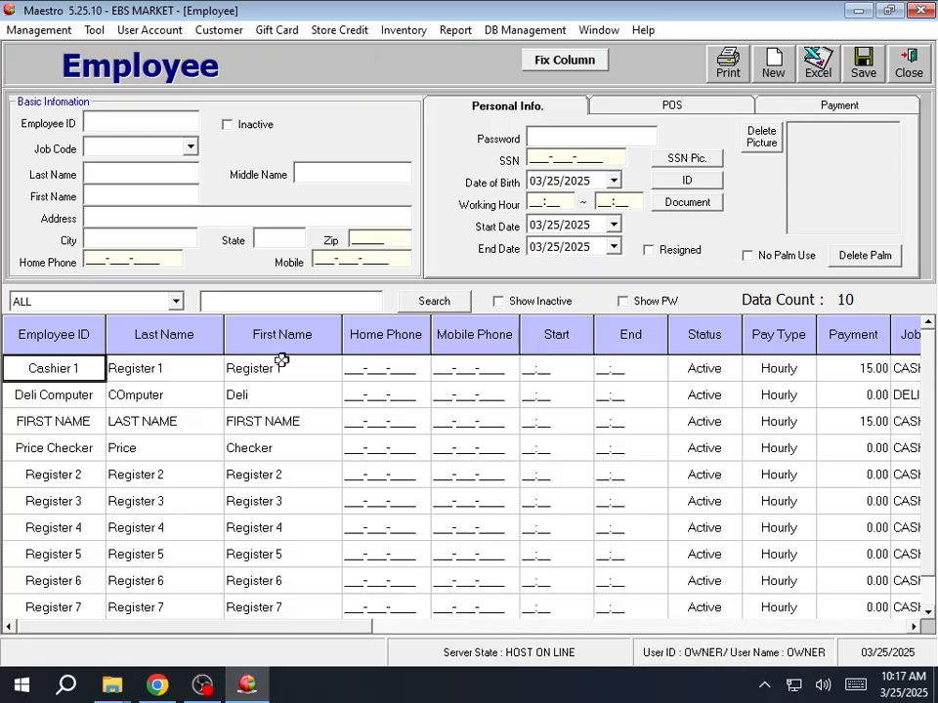
- Enter a new employee with ID, job code, last and first name GROCERY
click(159, 119)
text(GROCERY)
click(175, 150)
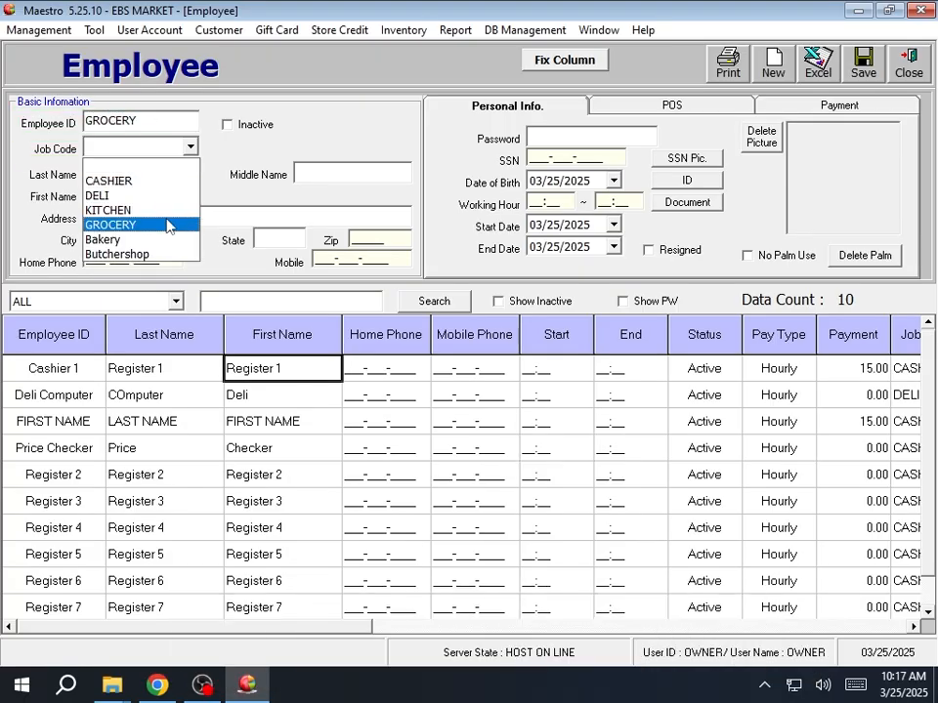
click(166, 225)
click(142, 172)
text(GROCERY)
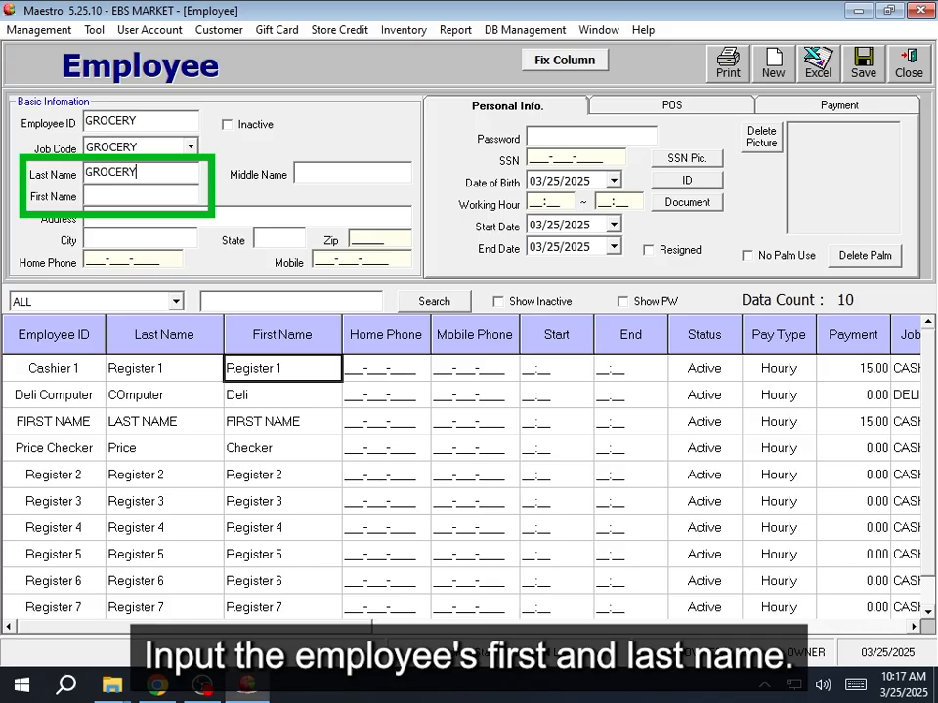
click(152, 192)
text(GROCERY)
click(583, 141)
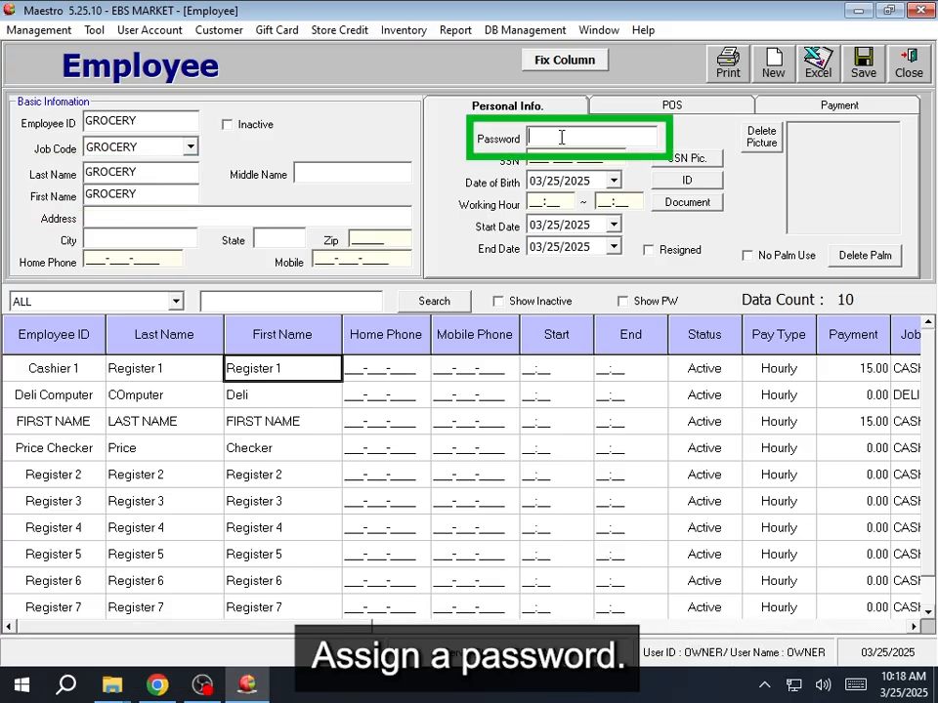
- Set the GROCERY employee's PIN and leave Use POS unchecked
click(562, 138)
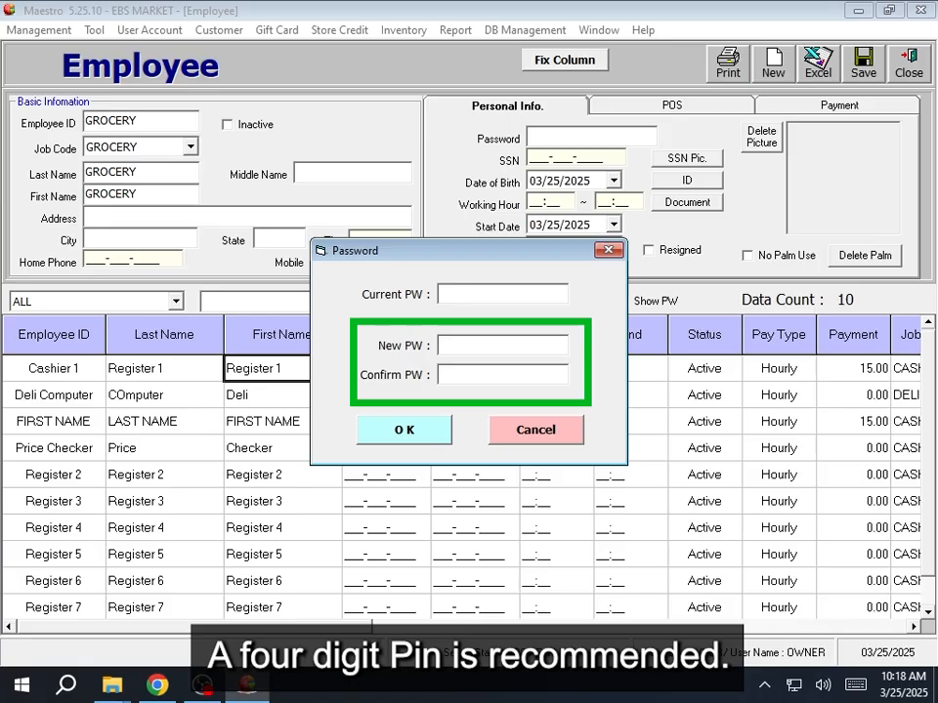
key(Tab)
text(****)
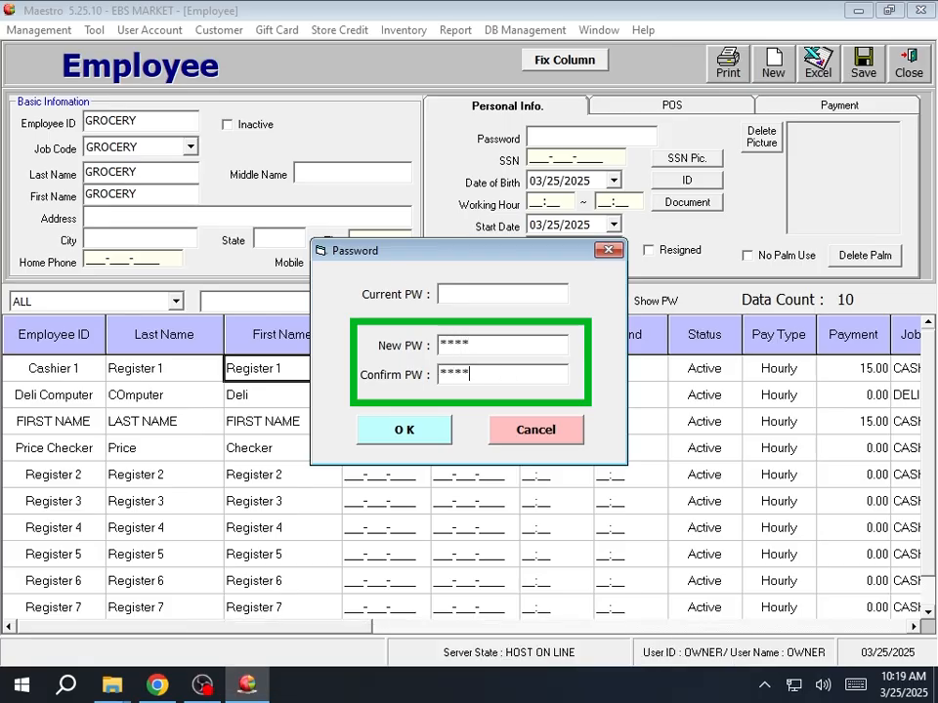
click(410, 432)
click(692, 107)
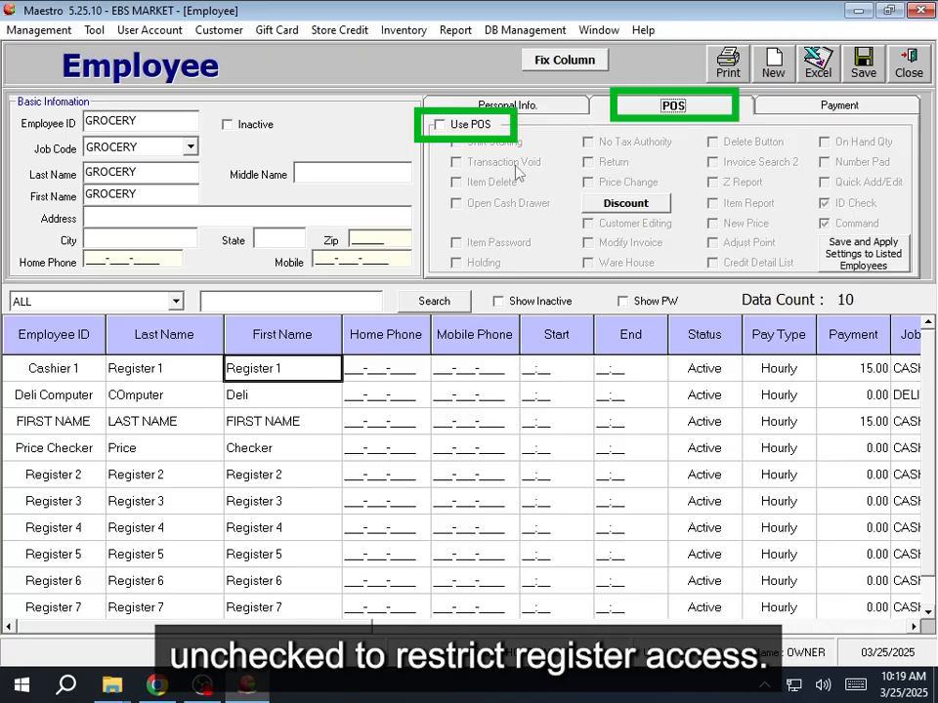
- Enter an hourly payment of 16.00 and save the GROCERY account
click(849, 106)
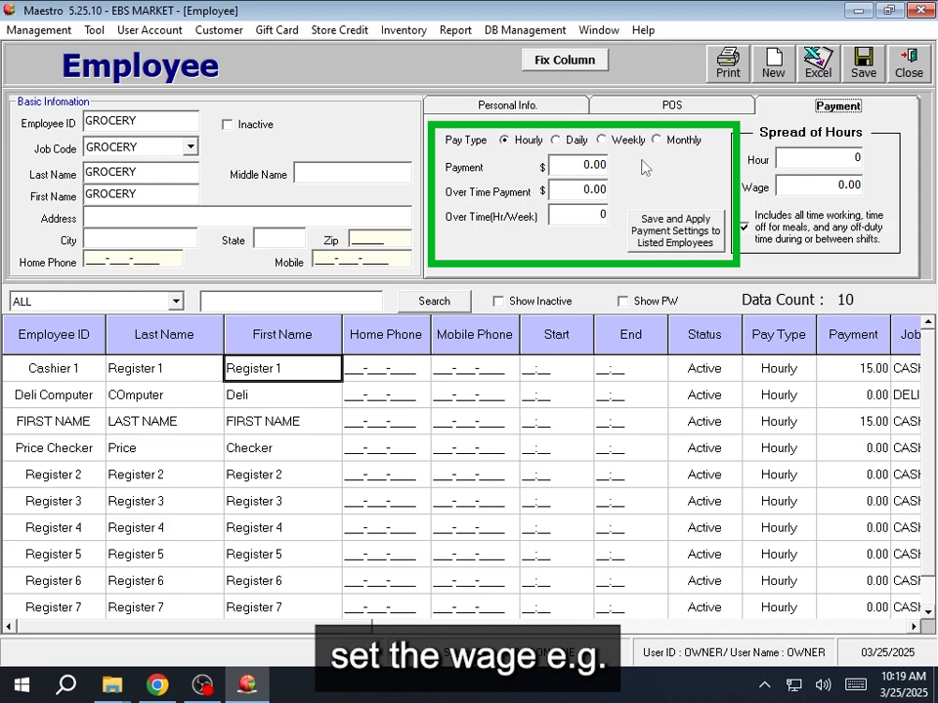
double_click(571, 166)
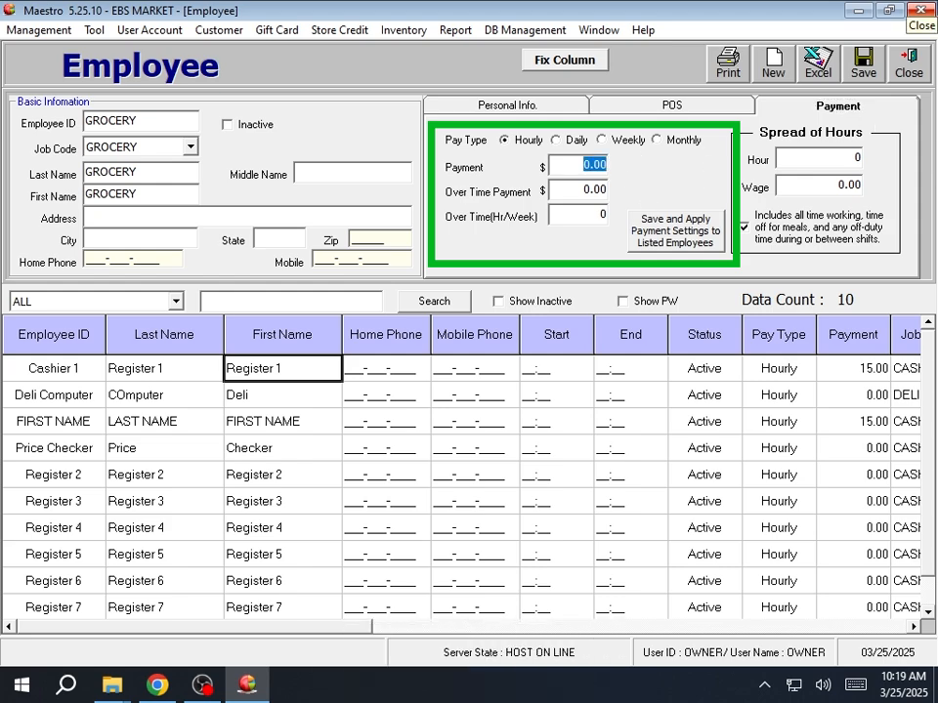
text(16.00)
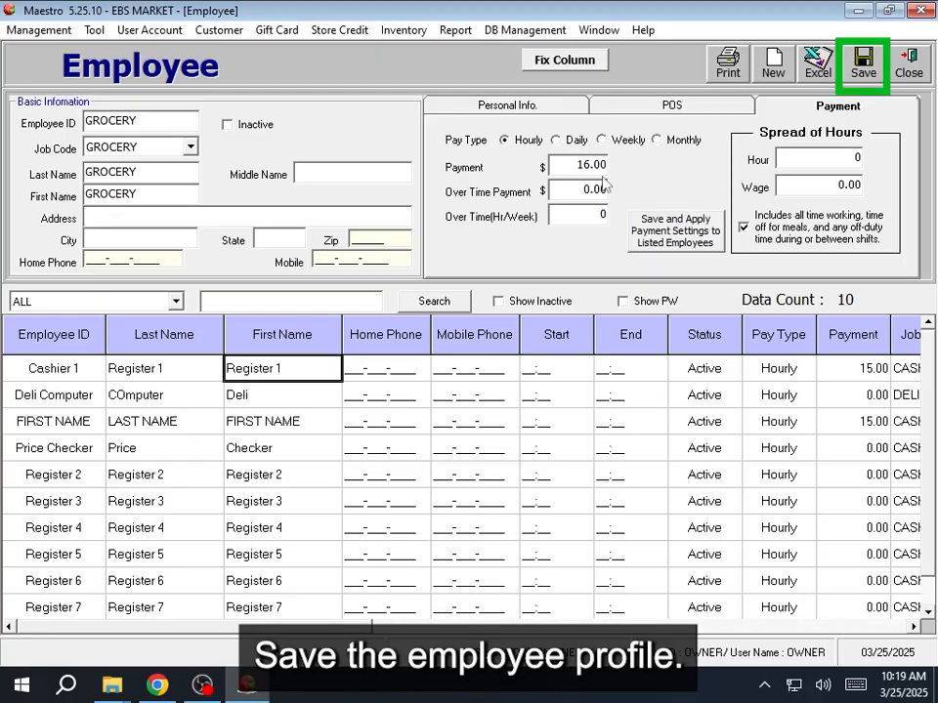
click(859, 66)
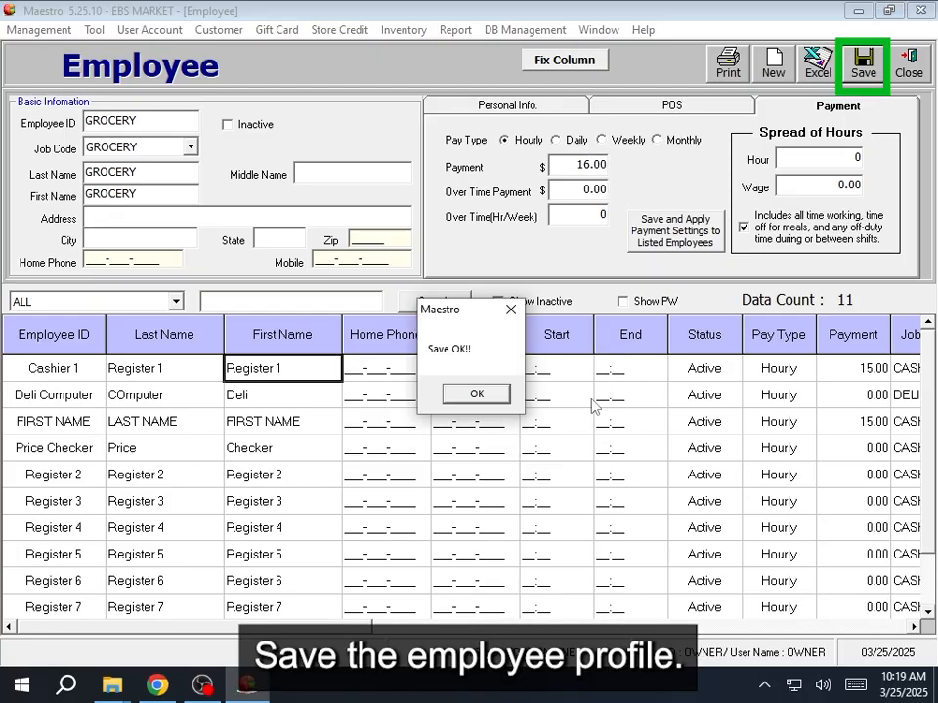
click(483, 393)
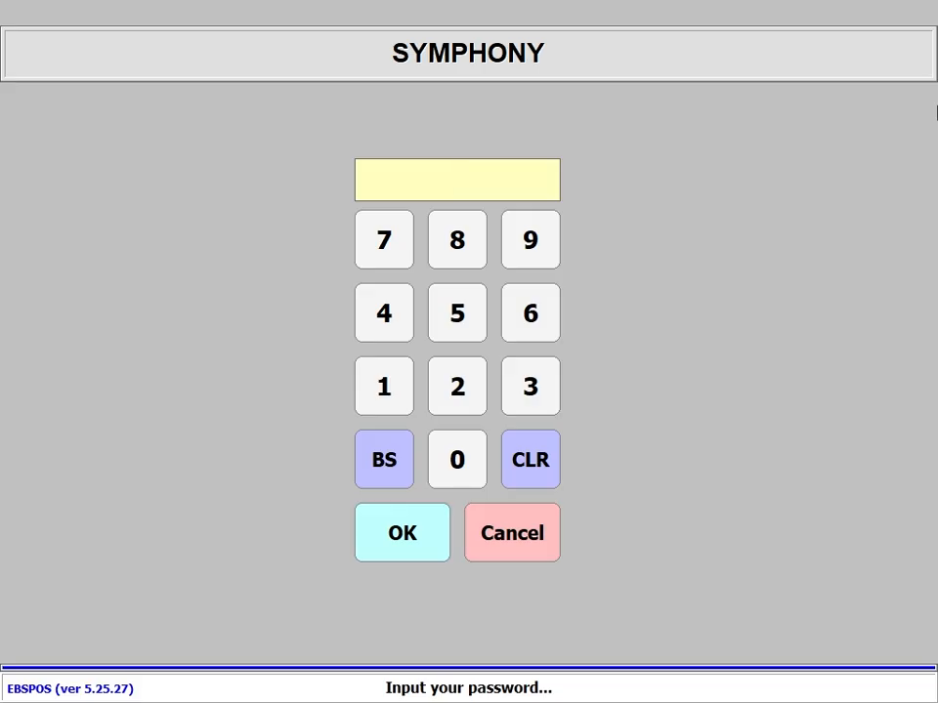
- Enter the GROCERY employee's PIN in Symphony and see the 'Can not use POS SYSTEM' refusal
text(****)
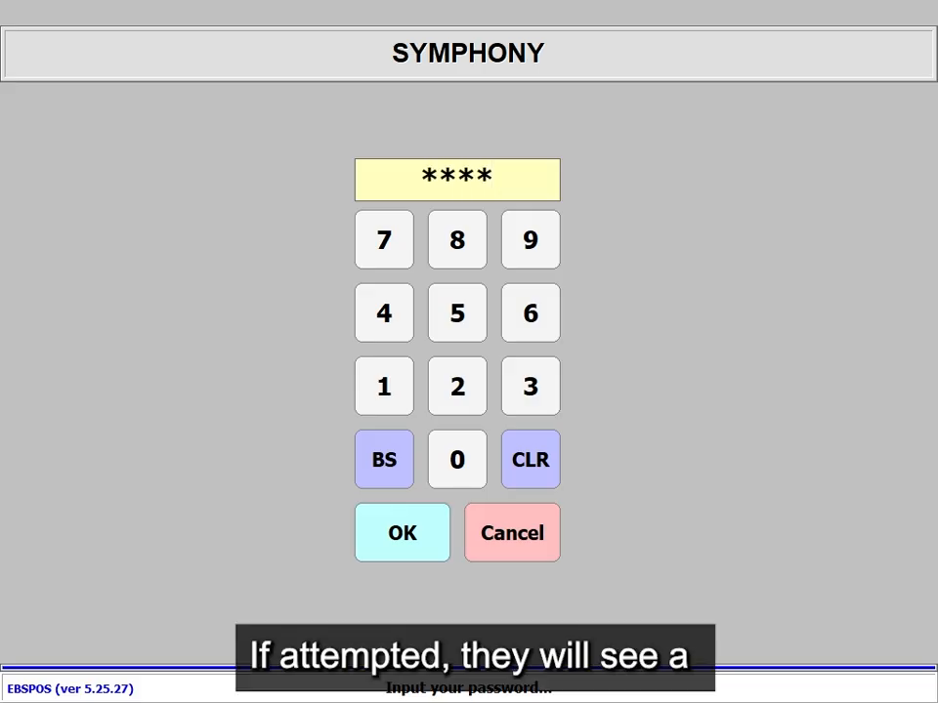
key(Return)
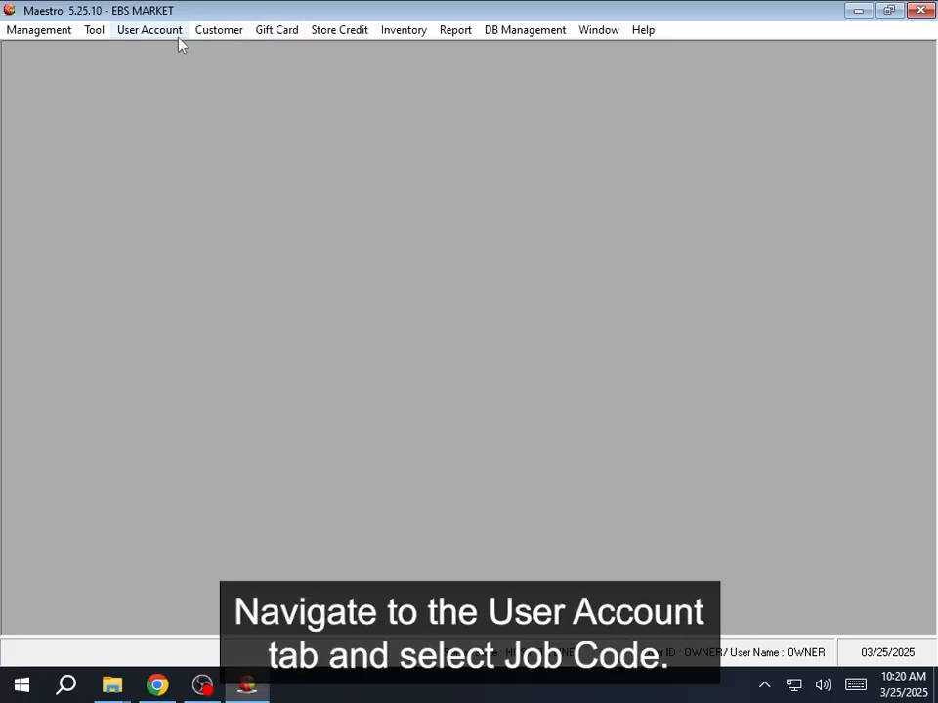
- From User Account's Job Code list, start a new job code named MAINTENANCE
click(179, 34)
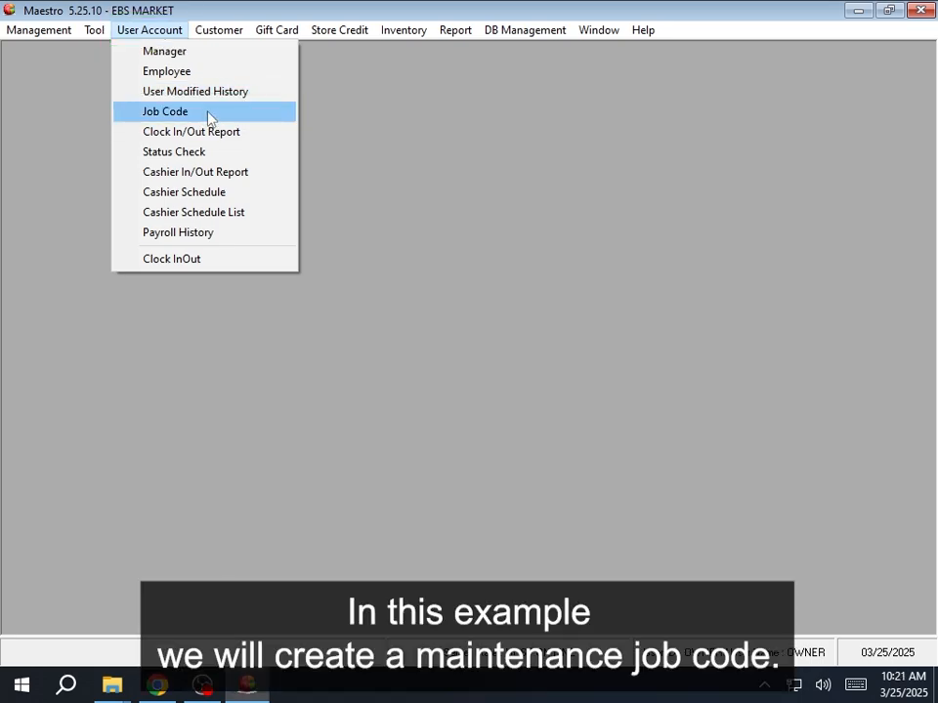
click(210, 117)
click(194, 128)
text(M)
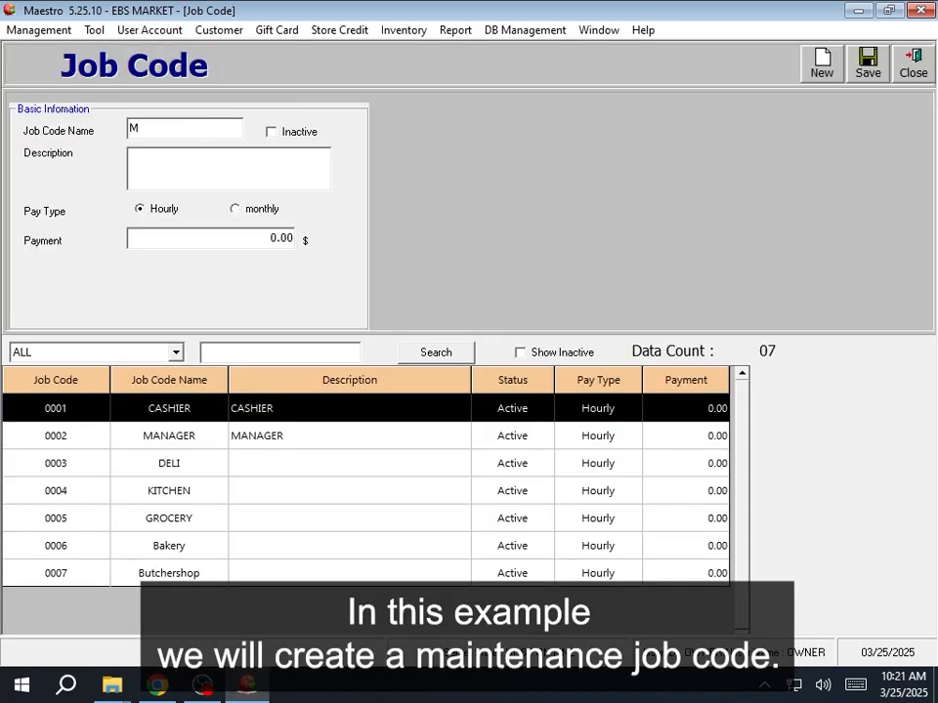
text(AINTENANCE)
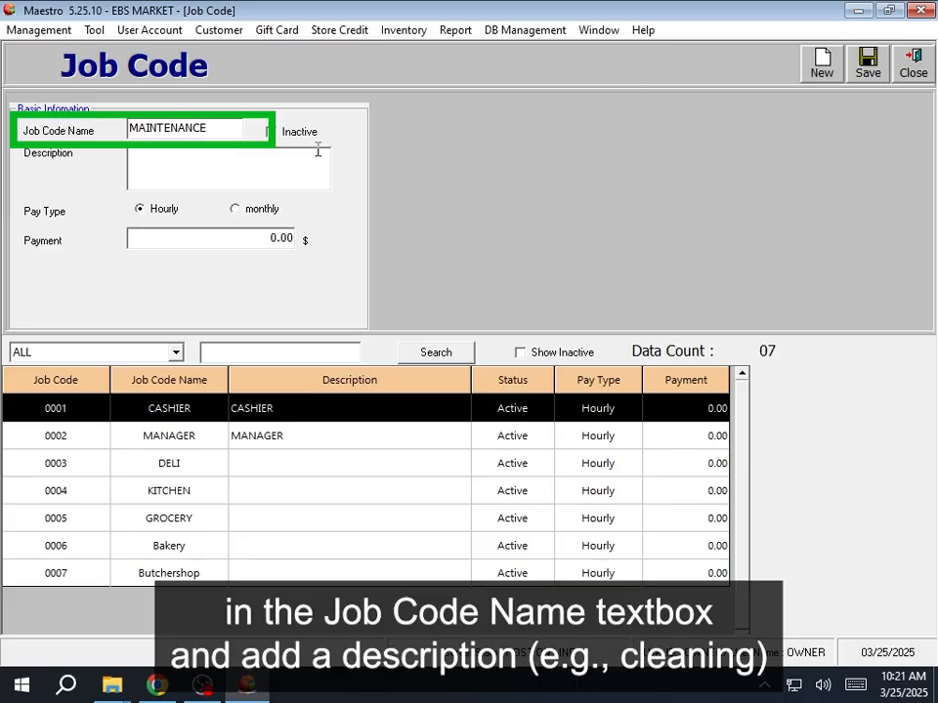
- Describe the MAINTENANCE job code as CLEANING, set hourly pay to 16.00, and save it
click(253, 174)
text(CLEANING)
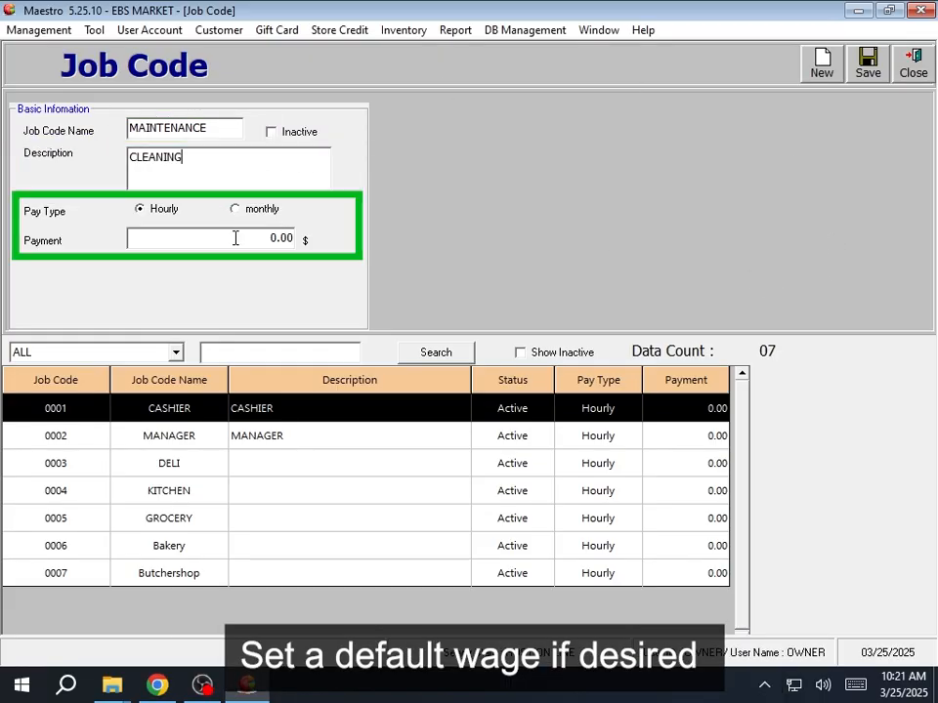
click(259, 238)
text(16.00)
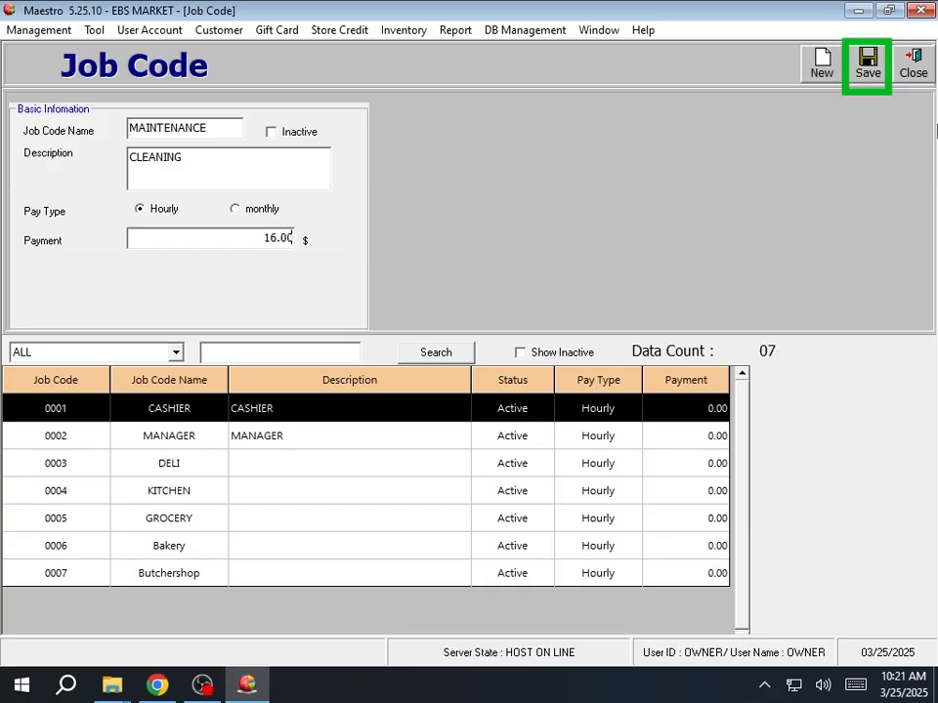
click(867, 64)
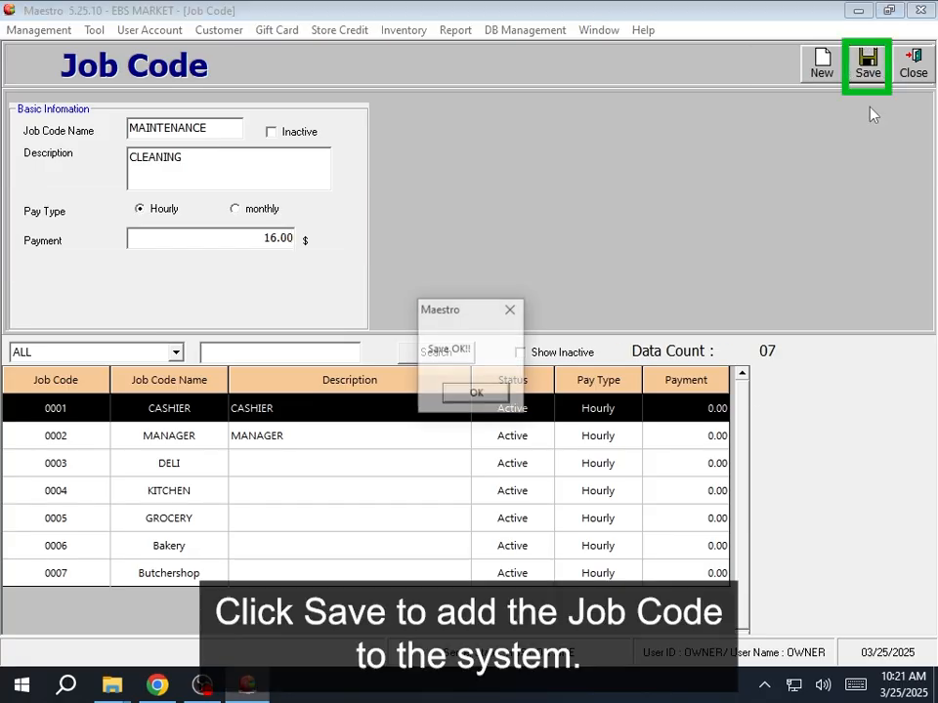
click(478, 394)
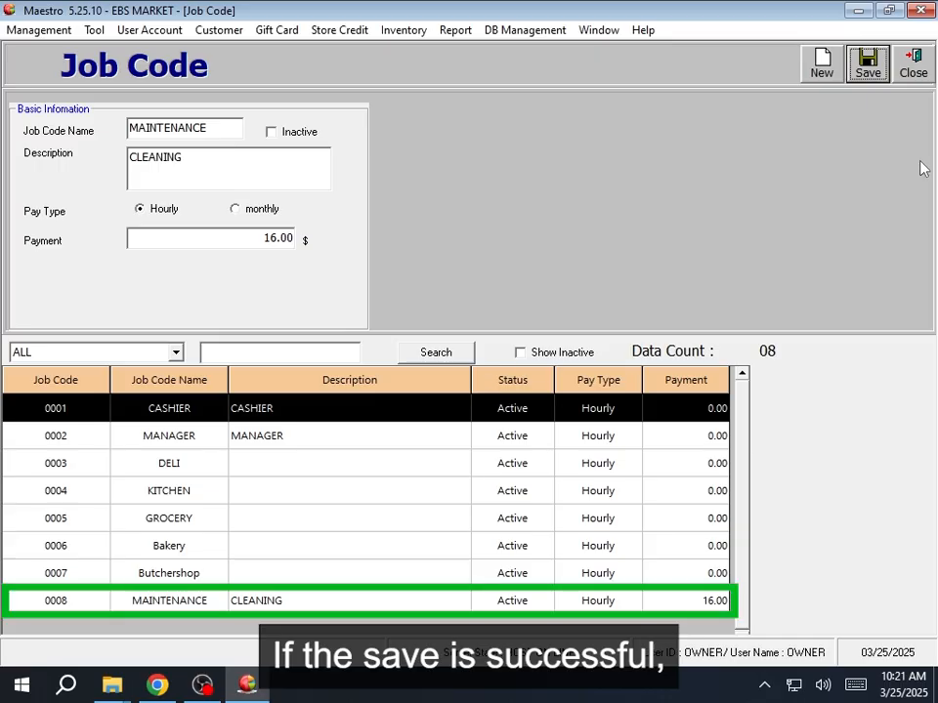